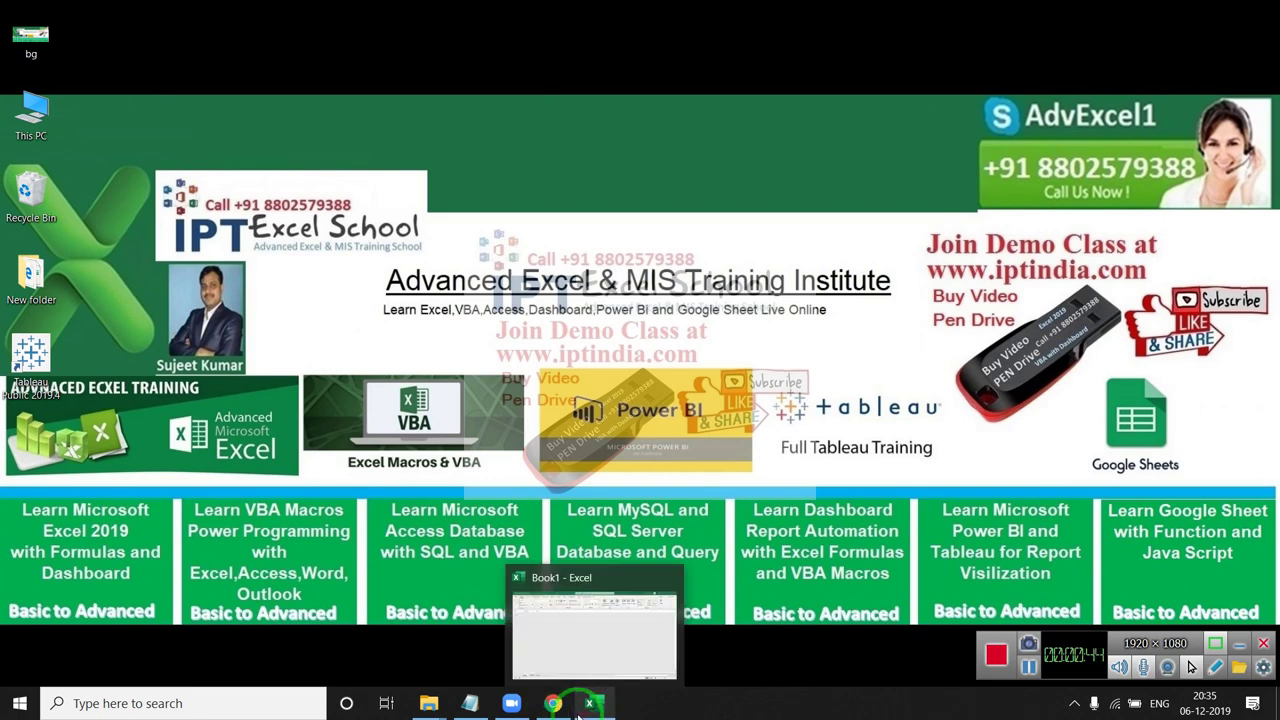
Step: Open DD.xlsx from My Drive with Google Sheets
{"action": "left_click", "coordinate": [553, 703]}
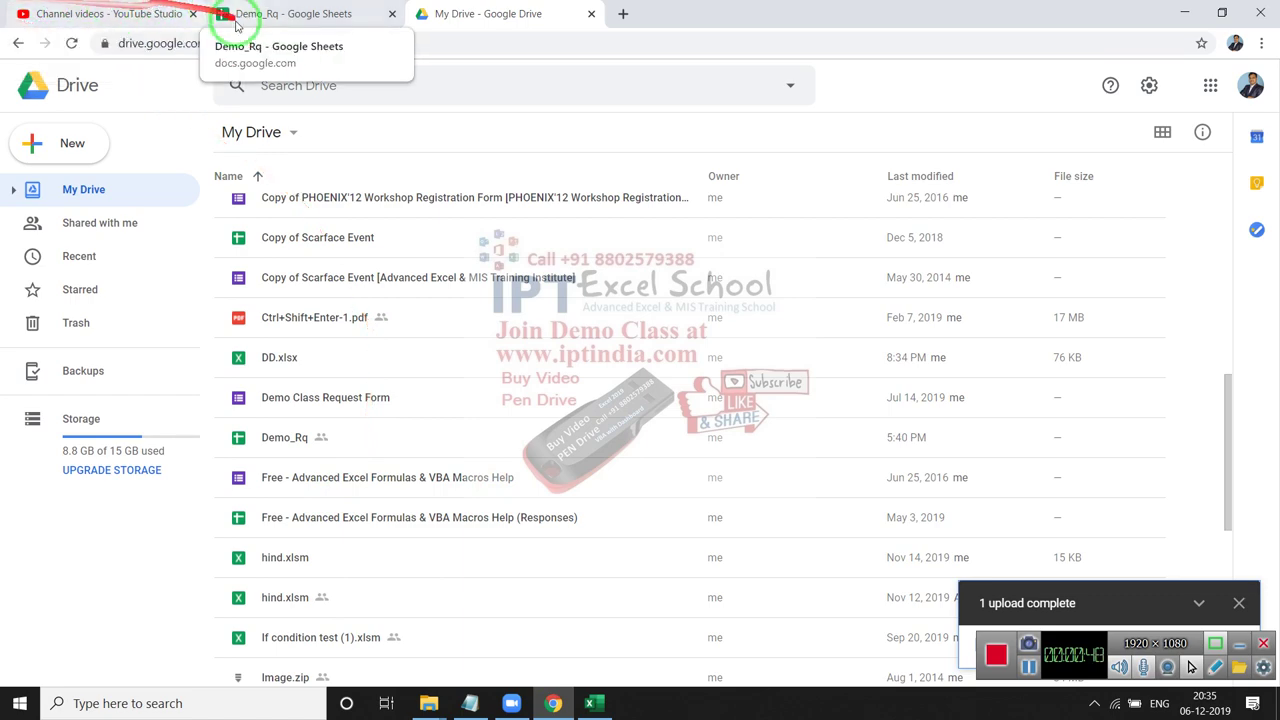
{"action": "scroll", "coordinate": [471, 430], "scroll_direction": "down", "scroll_amount": 4}
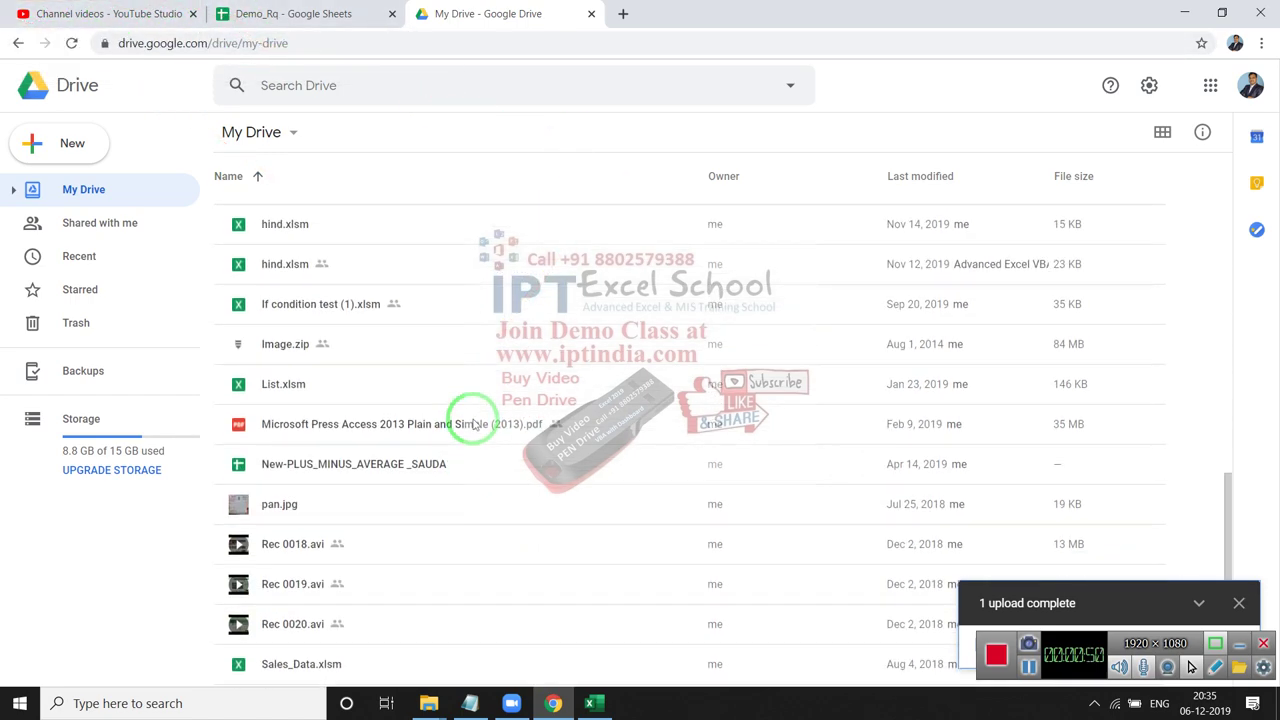
{"action": "scroll", "coordinate": [490, 448], "scroll_direction": "up", "scroll_amount": 2}
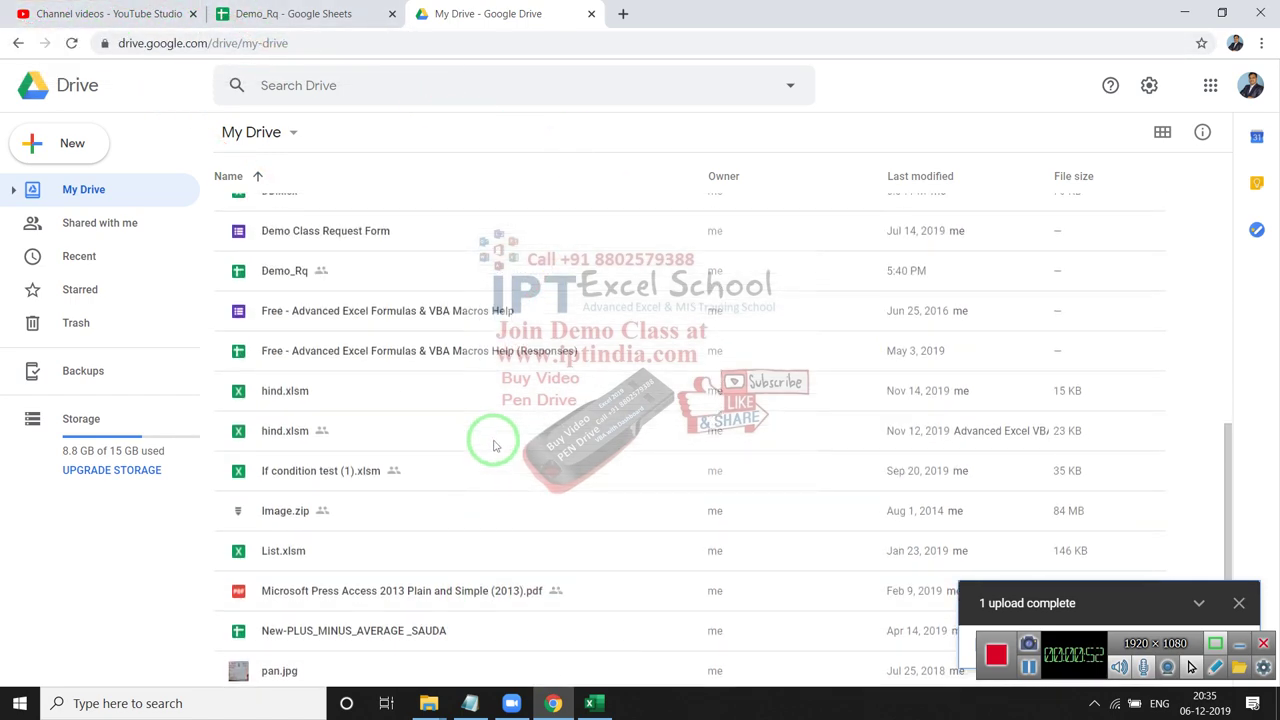
{"action": "scroll", "coordinate": [482, 436], "scroll_direction": "up", "scroll_amount": 1}
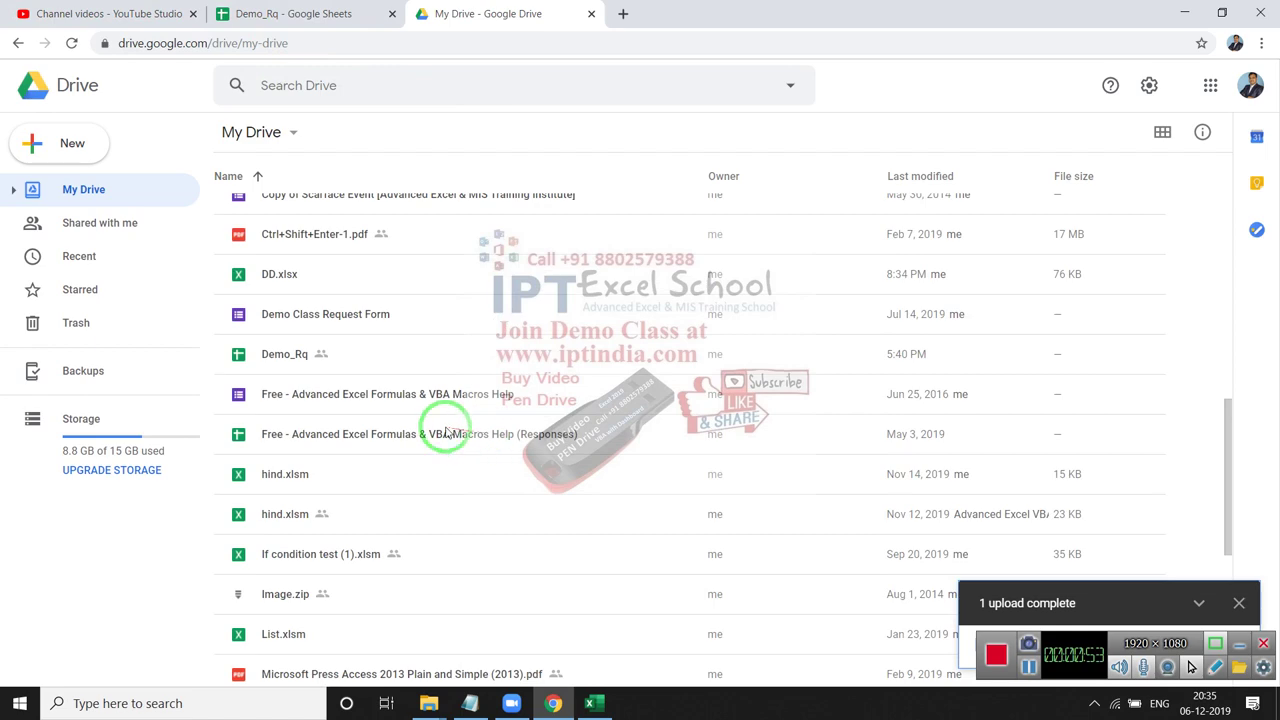
{"action": "left_click", "coordinate": [281, 275]}
{"action": "double_click", "coordinate": [281, 278]}
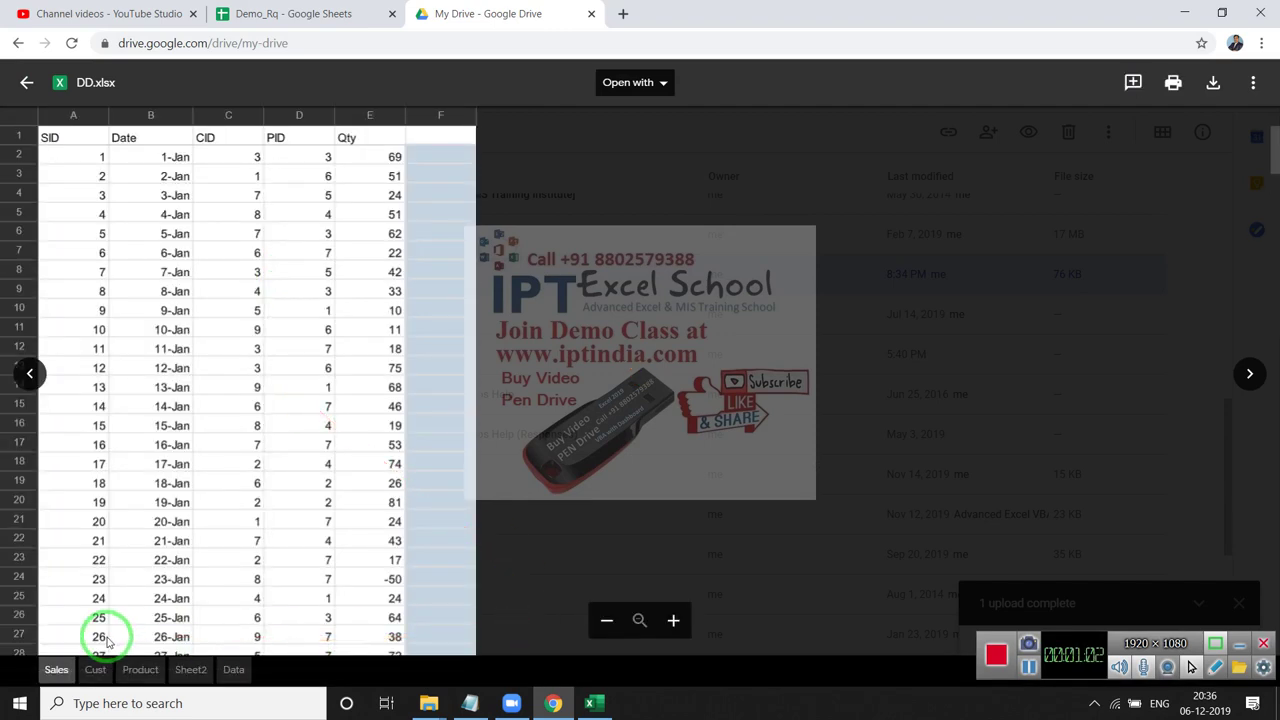
{"action": "left_click", "coordinate": [662, 82]}
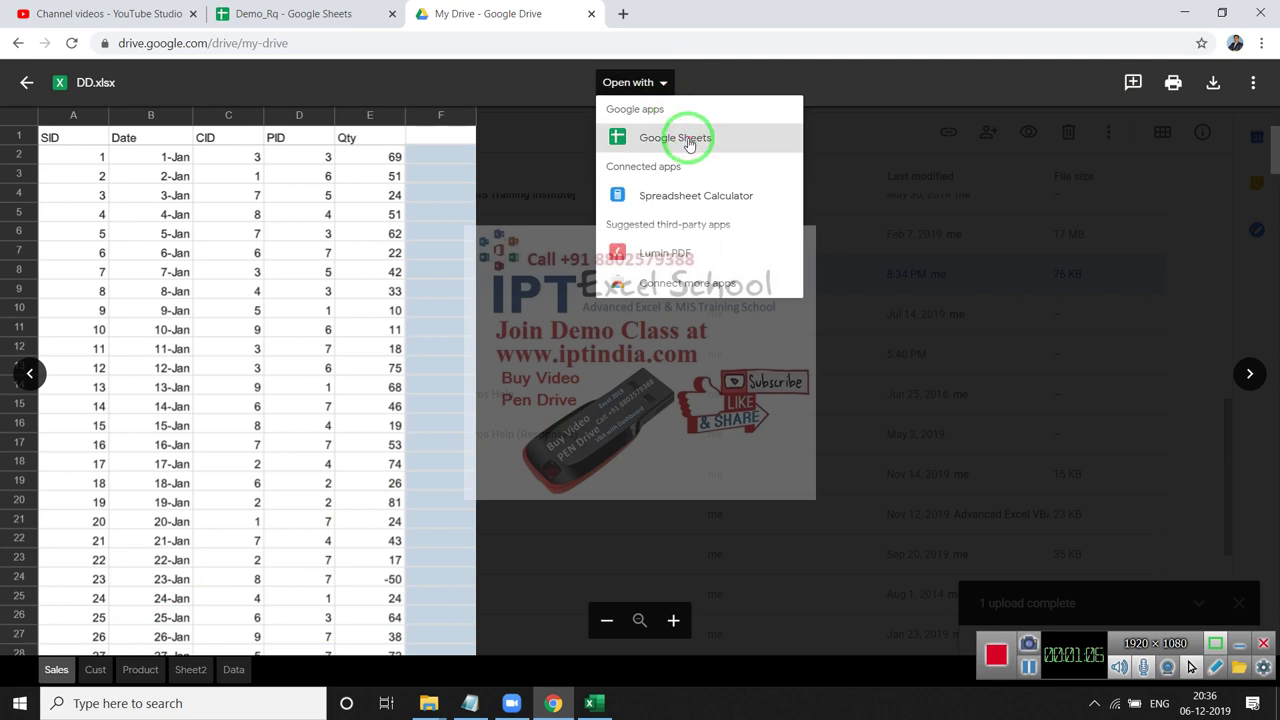
{"action": "left_click", "coordinate": [688, 143]}
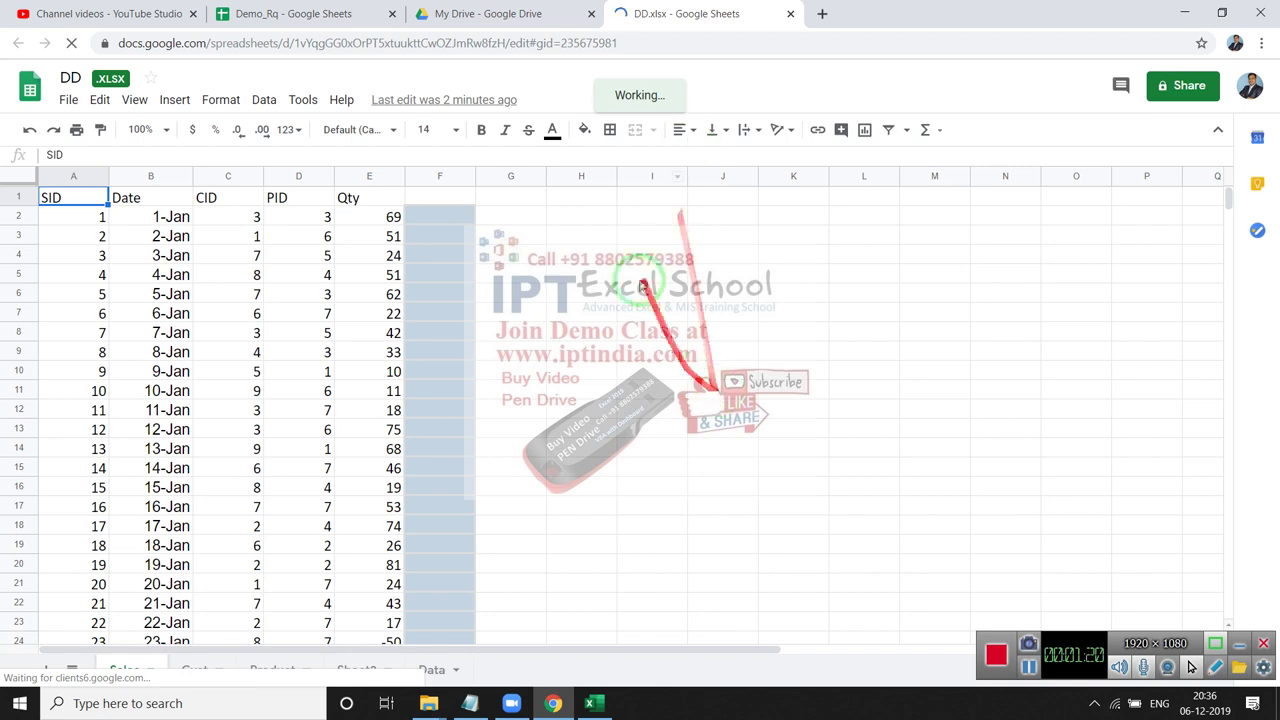
Step: Review the data on the Sales, Cust and Product sheets
{"action": "left_click", "coordinate": [180, 315]}
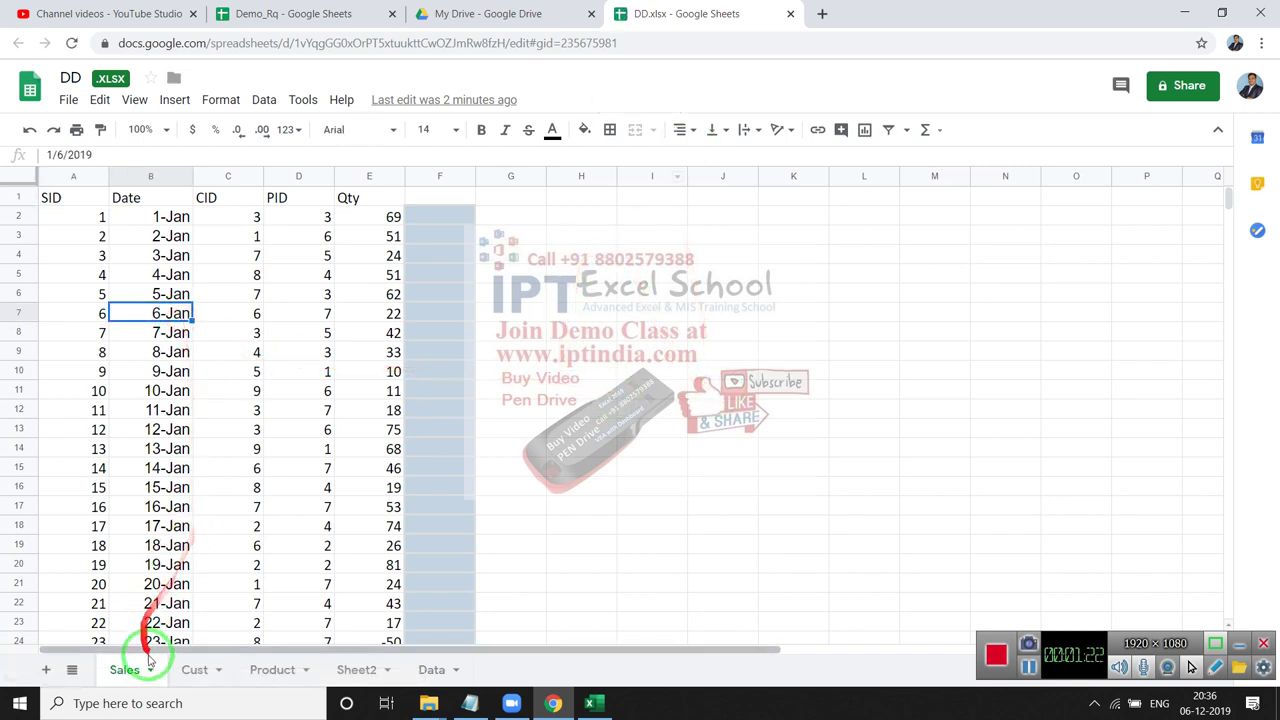
{"action": "left_click", "coordinate": [192, 670]}
{"action": "left_click", "coordinate": [266, 671]}
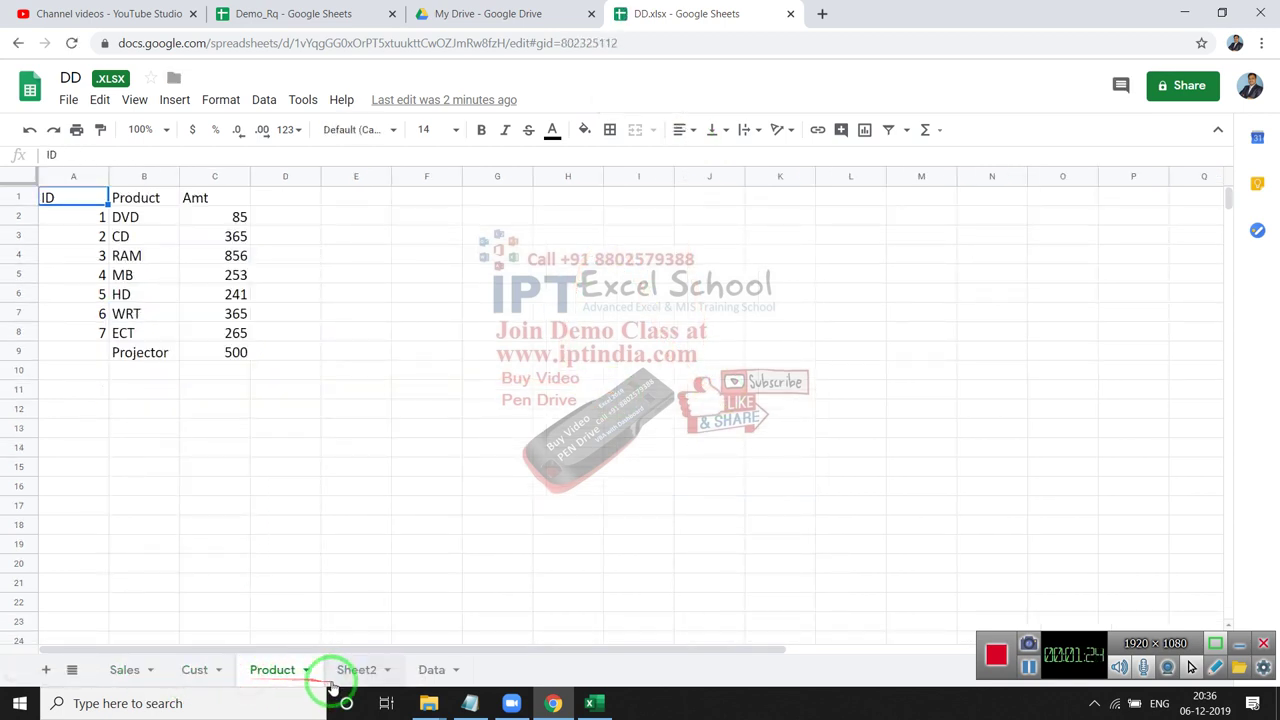
{"action": "left_click", "coordinate": [130, 672]}
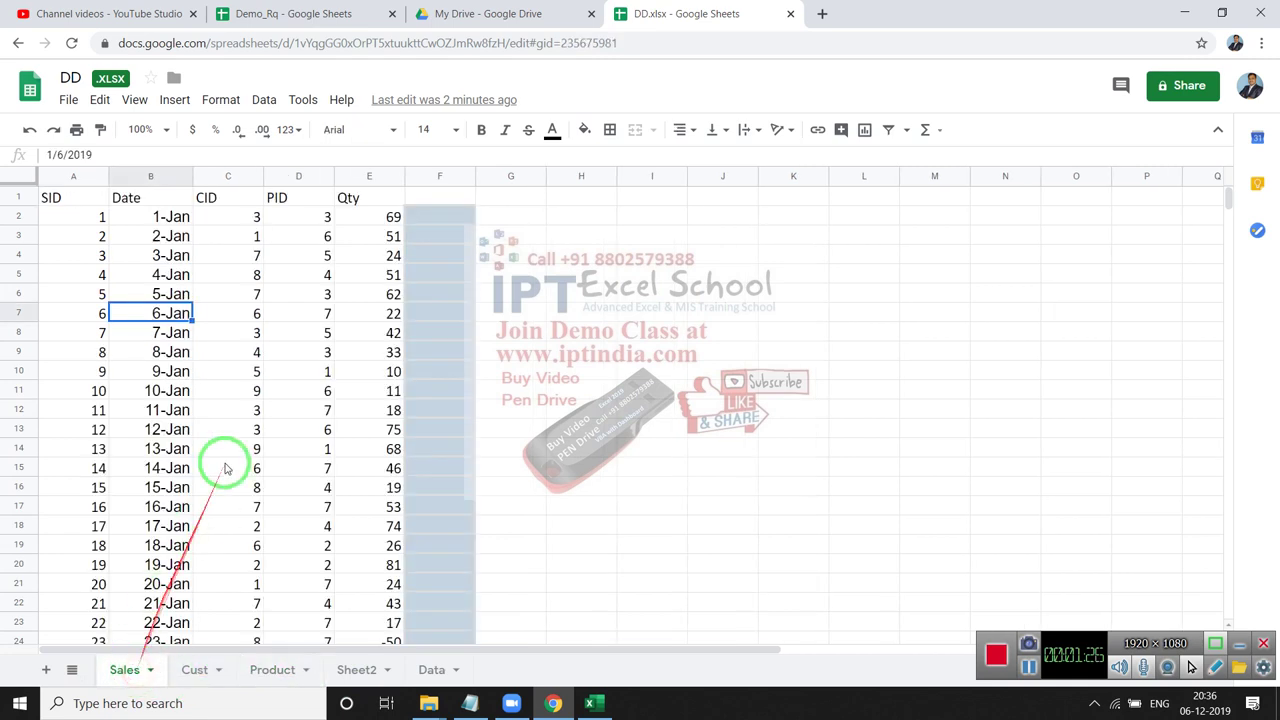
{"action": "left_click", "coordinate": [286, 200]}
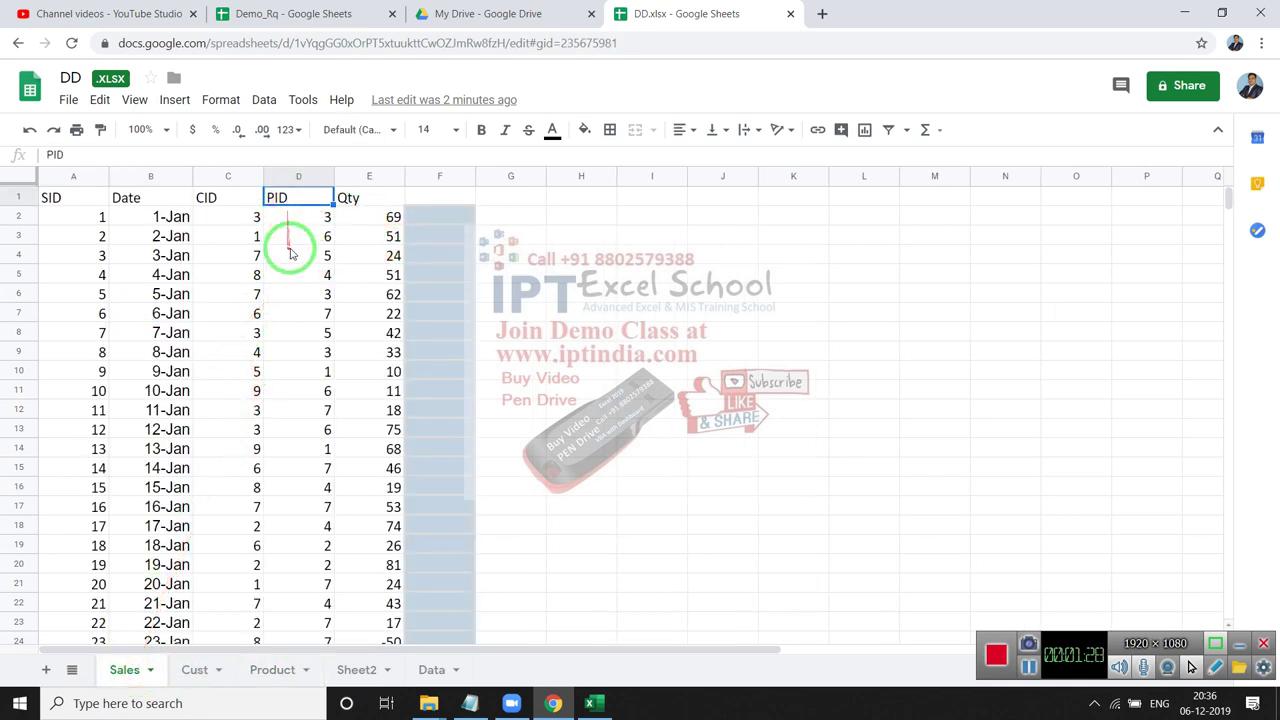
{"action": "left_click", "coordinate": [283, 670]}
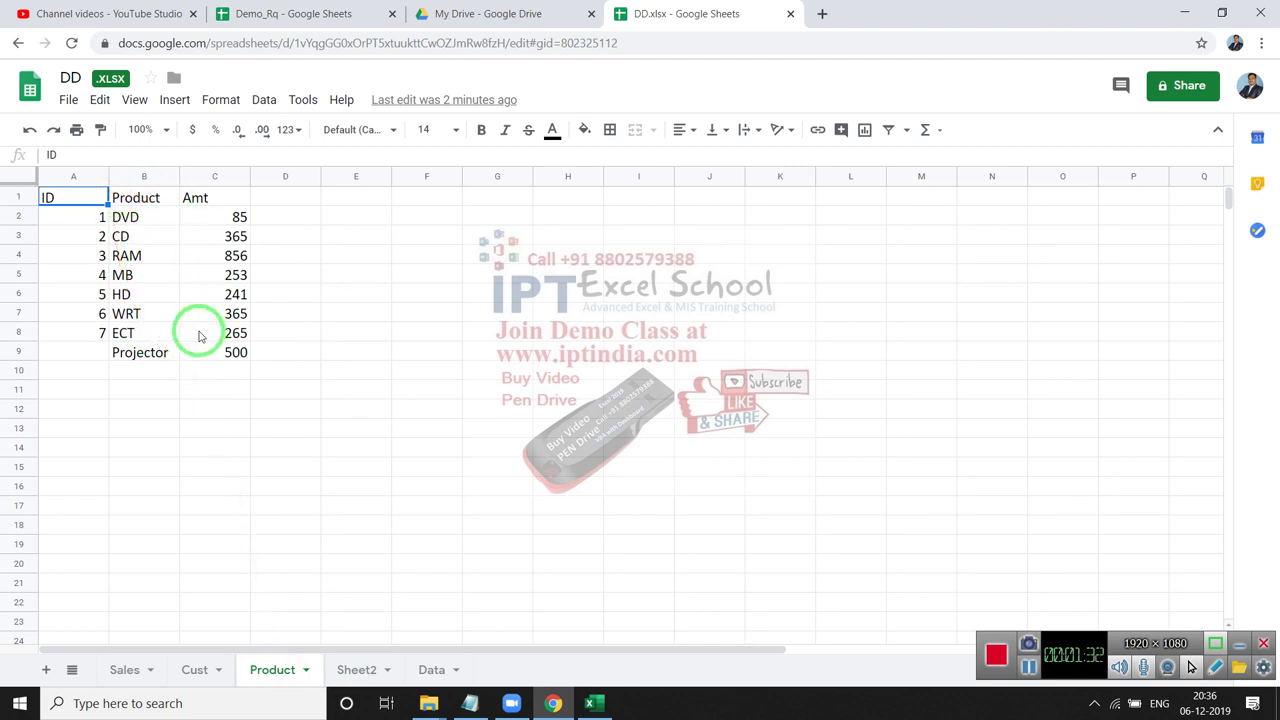
{"action": "left_click", "coordinate": [141, 680]}
{"action": "left_click", "coordinate": [360, 214]}
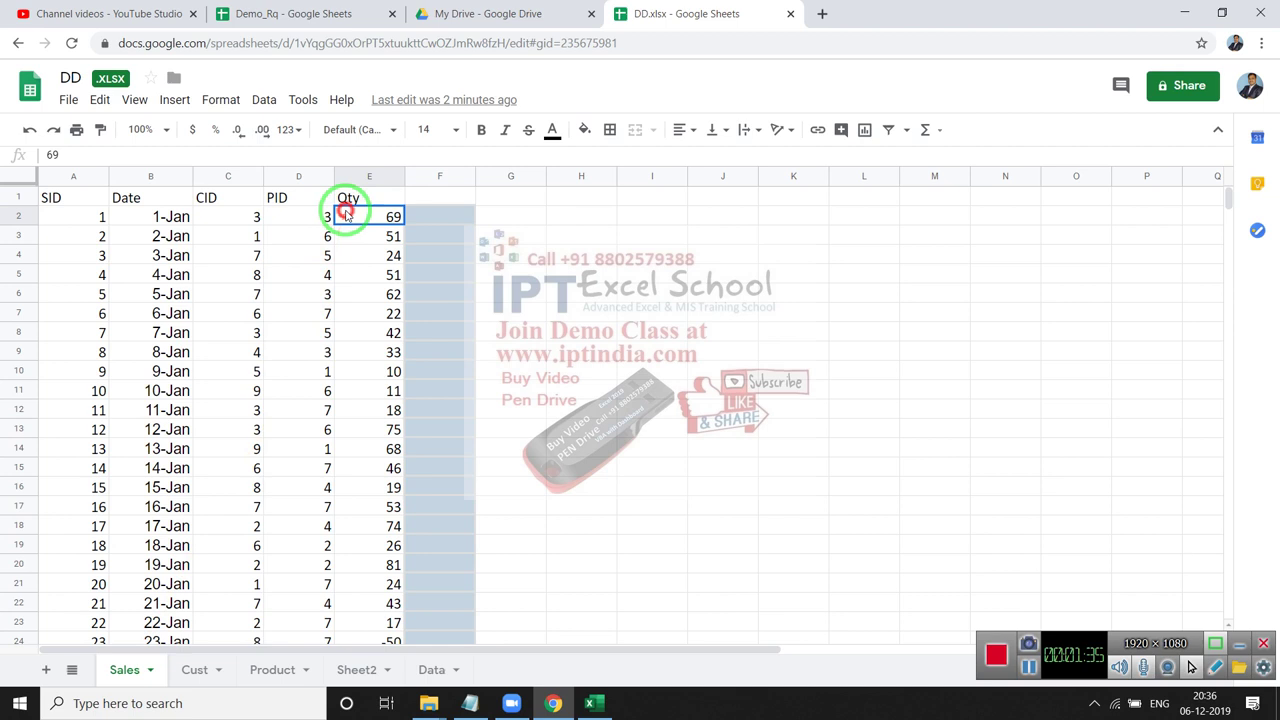
Step: Enter the heading 'Amt' in F1 of the Sales sheet
{"action": "left_click", "coordinate": [420, 196]}
{"action": "type", "text": "Am"}
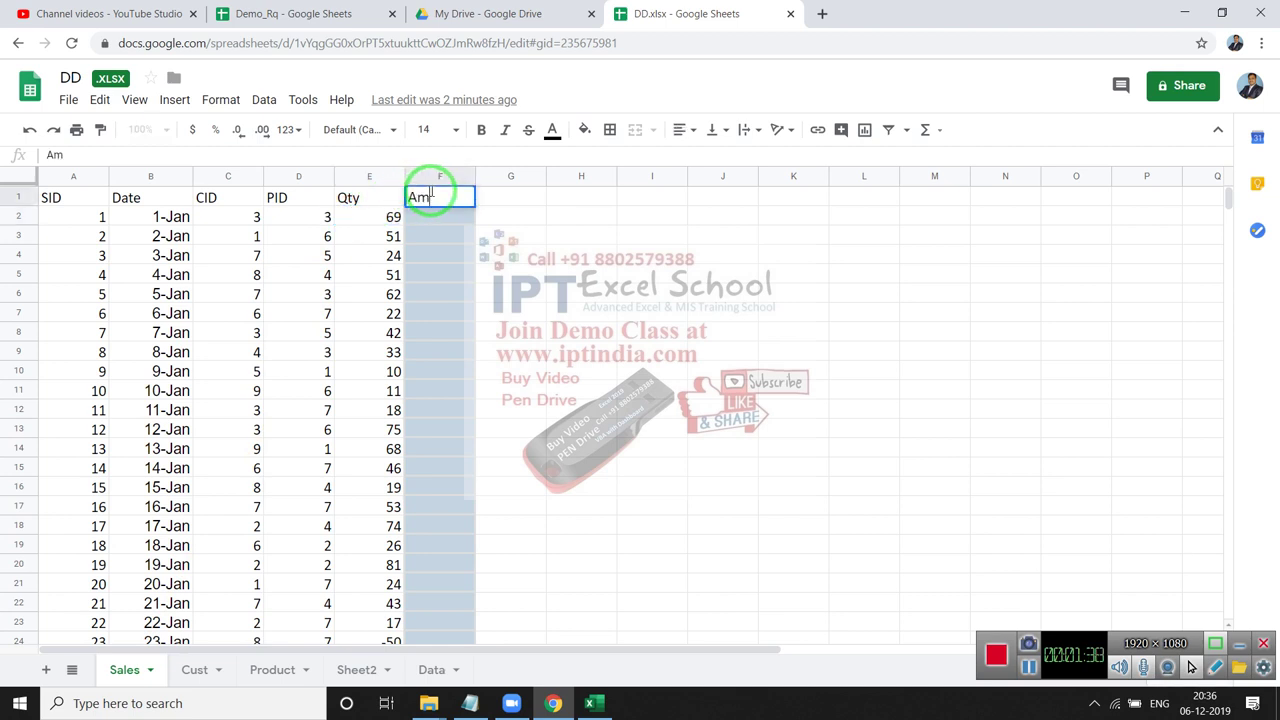
{"action": "type", "text": "t"}
{"action": "key", "text": "Return"}
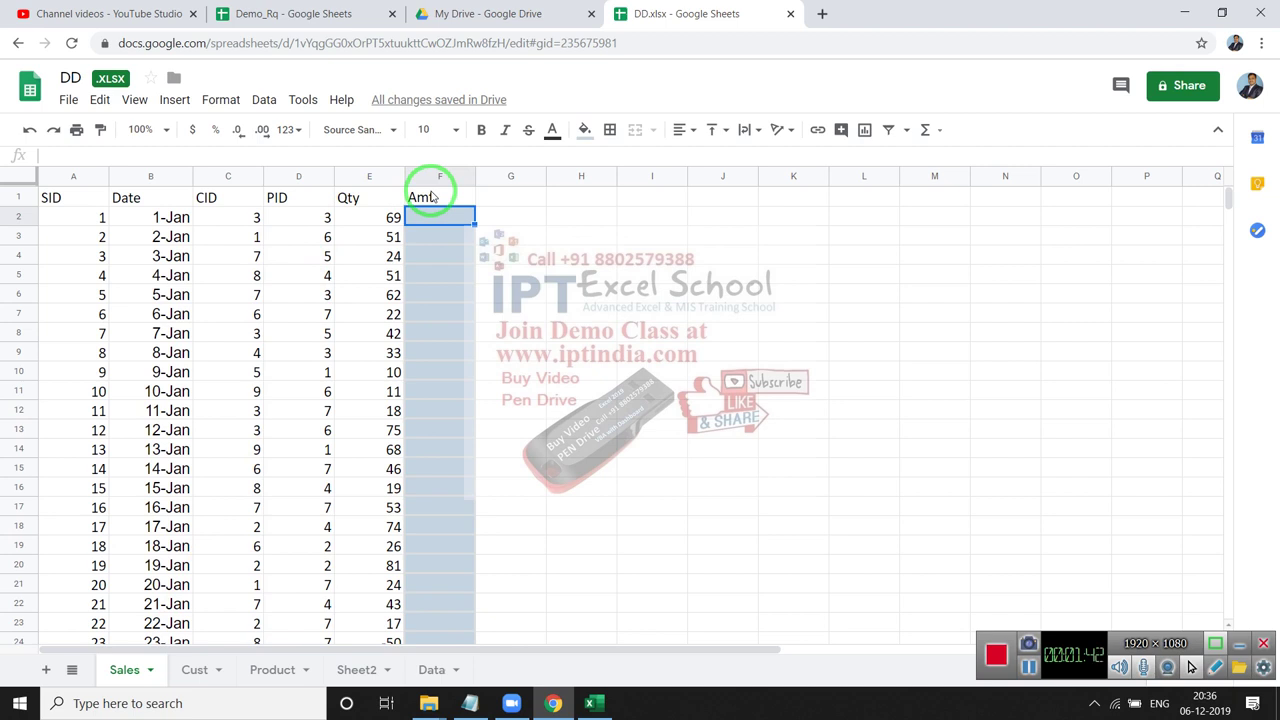
Step: Enter =VLOOKUP(A2,Product!A1:C8,3,) in F2 of the Sales sheet
{"action": "type", "text": "="}
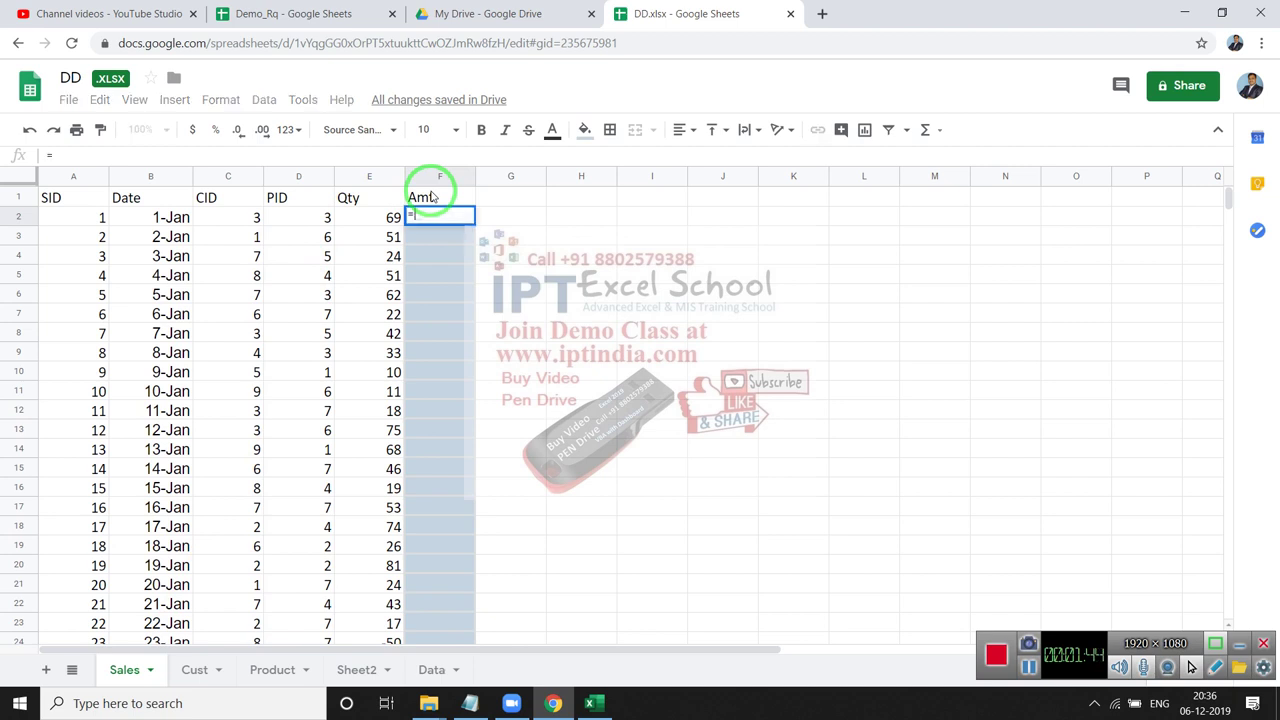
{"action": "type", "text": "vl"}
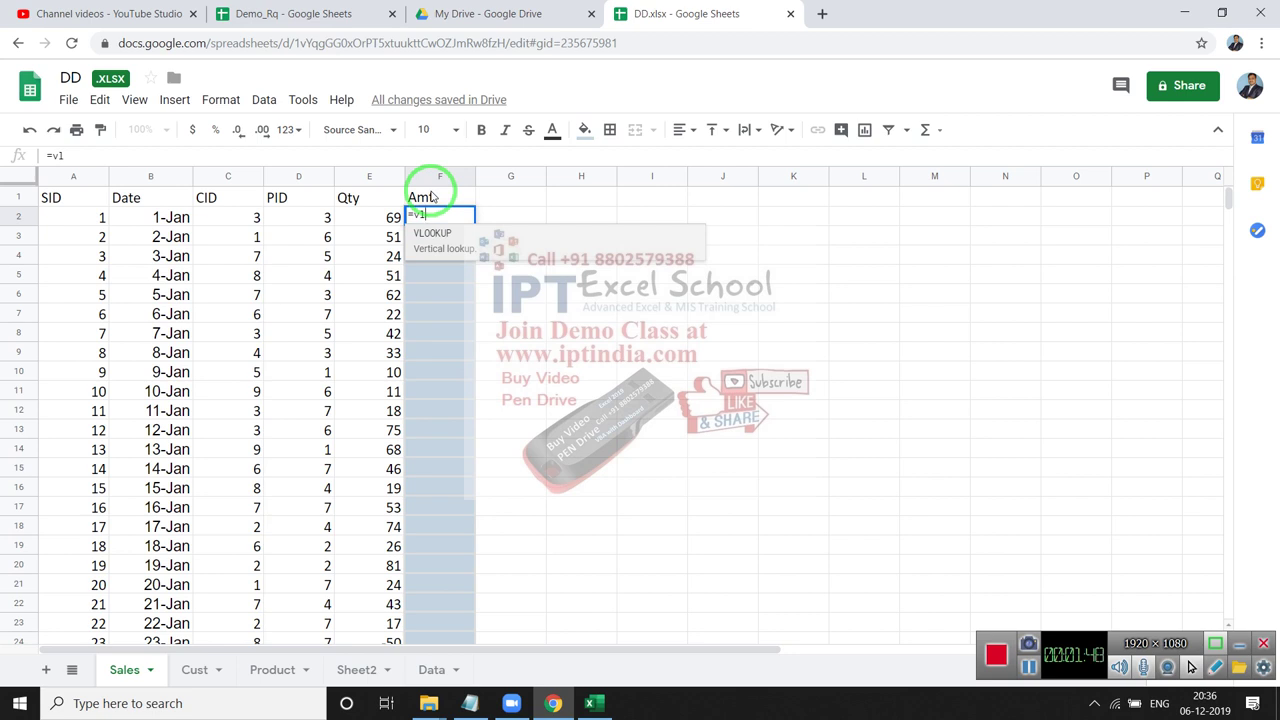
{"action": "key", "text": "Tab"}
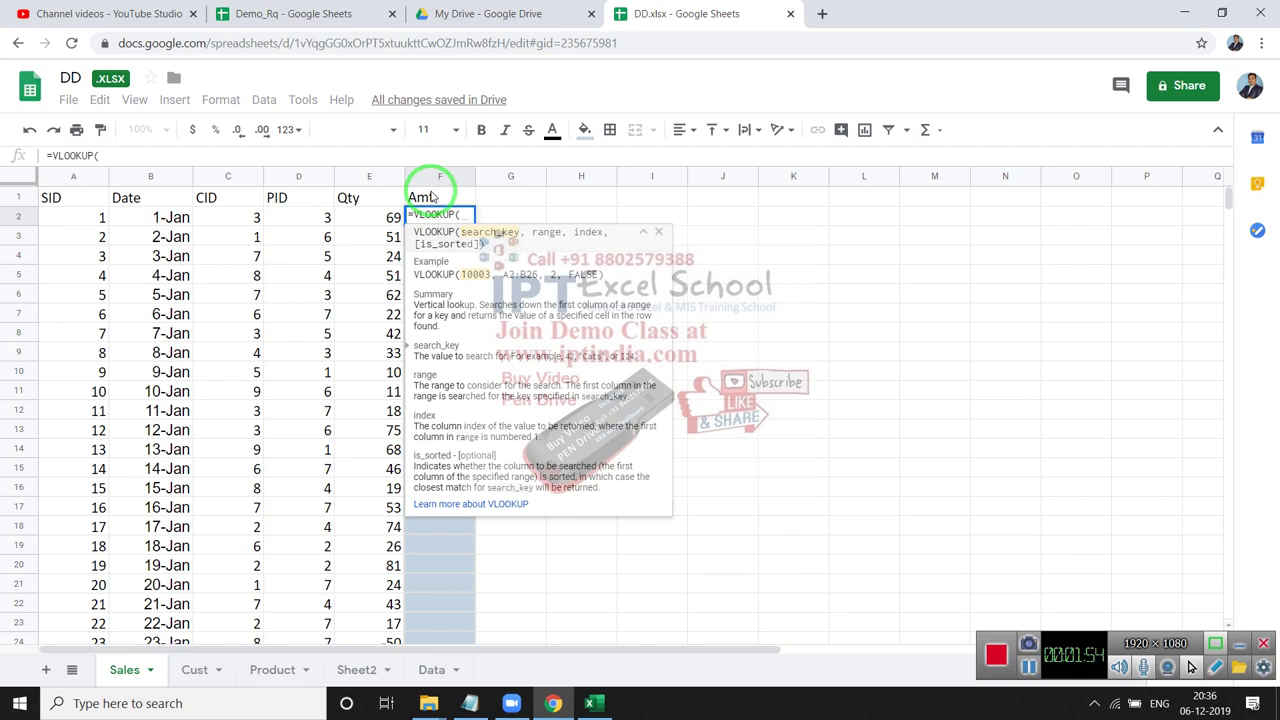
{"action": "left_click", "coordinate": [67, 218]}
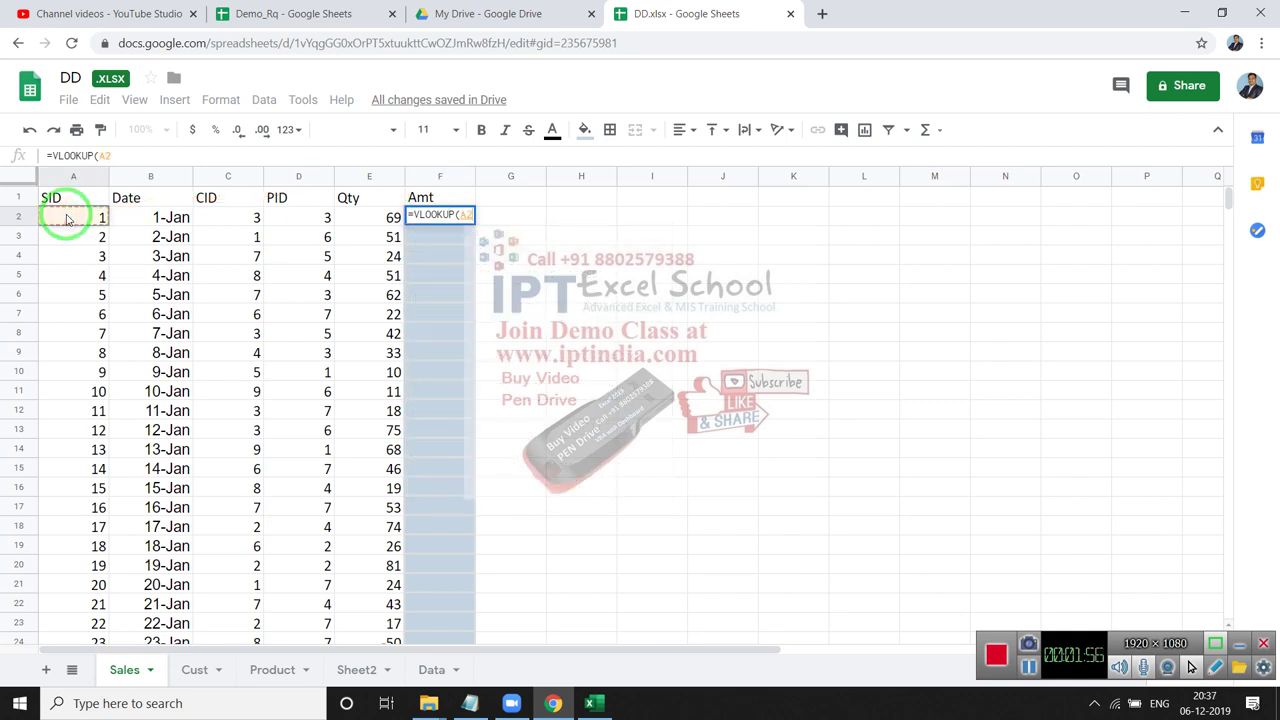
{"action": "type", "text": ","}
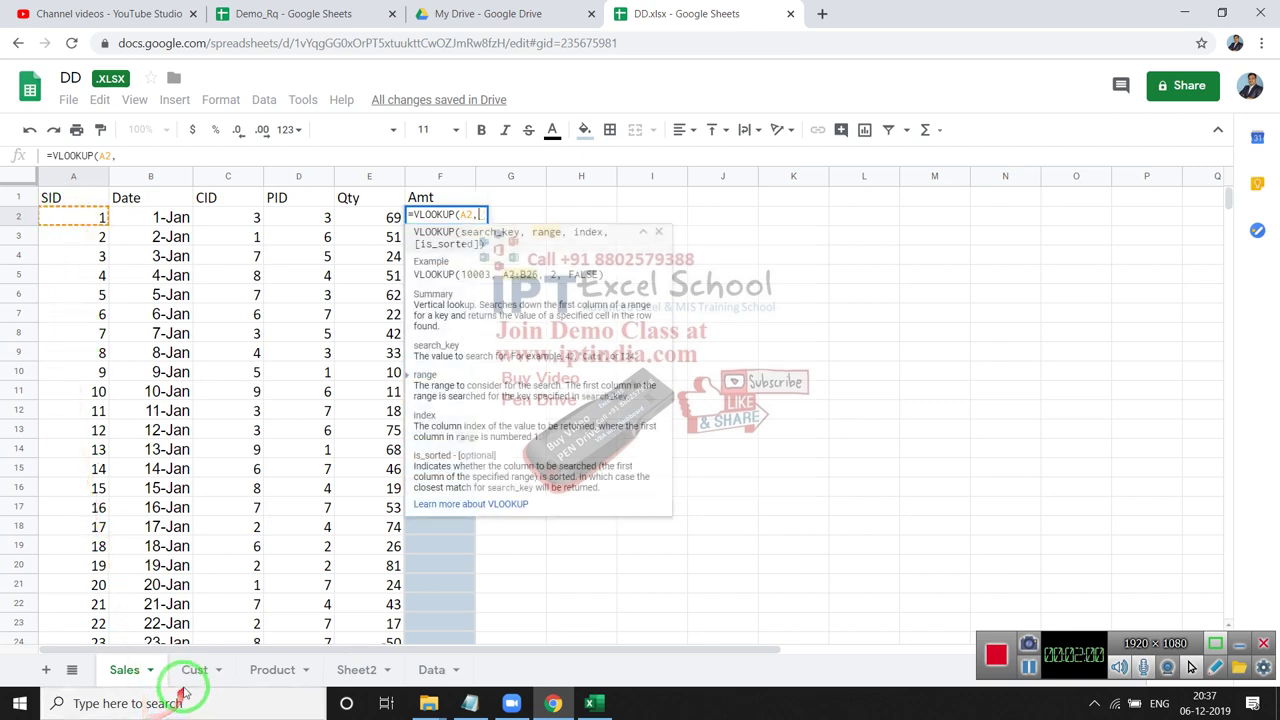
{"action": "left_click", "coordinate": [277, 679]}
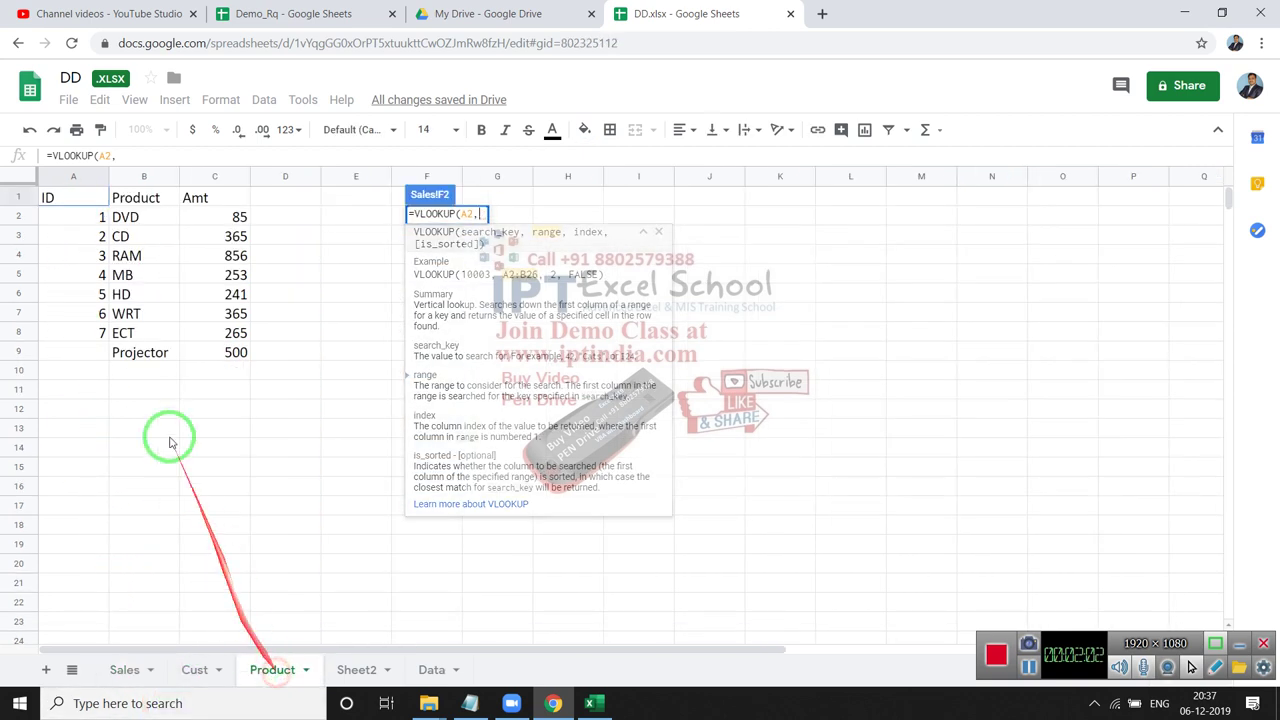
{"action": "mouse_move", "coordinate": [63, 198]}
{"action": "left_mouse_down"}
{"action": "mouse_move", "coordinate": [213, 316]}
{"action": "mouse_move", "coordinate": [228, 343]}
{"action": "left_mouse_up"}
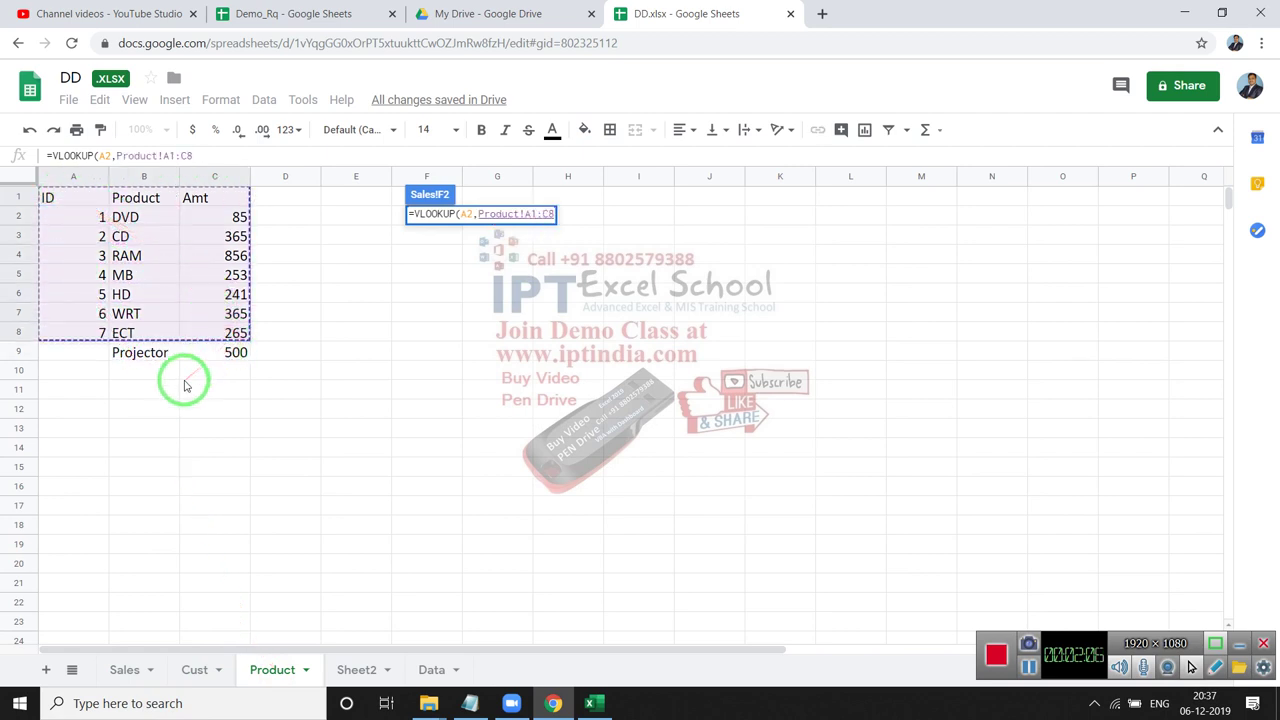
{"action": "type", "text": ","}
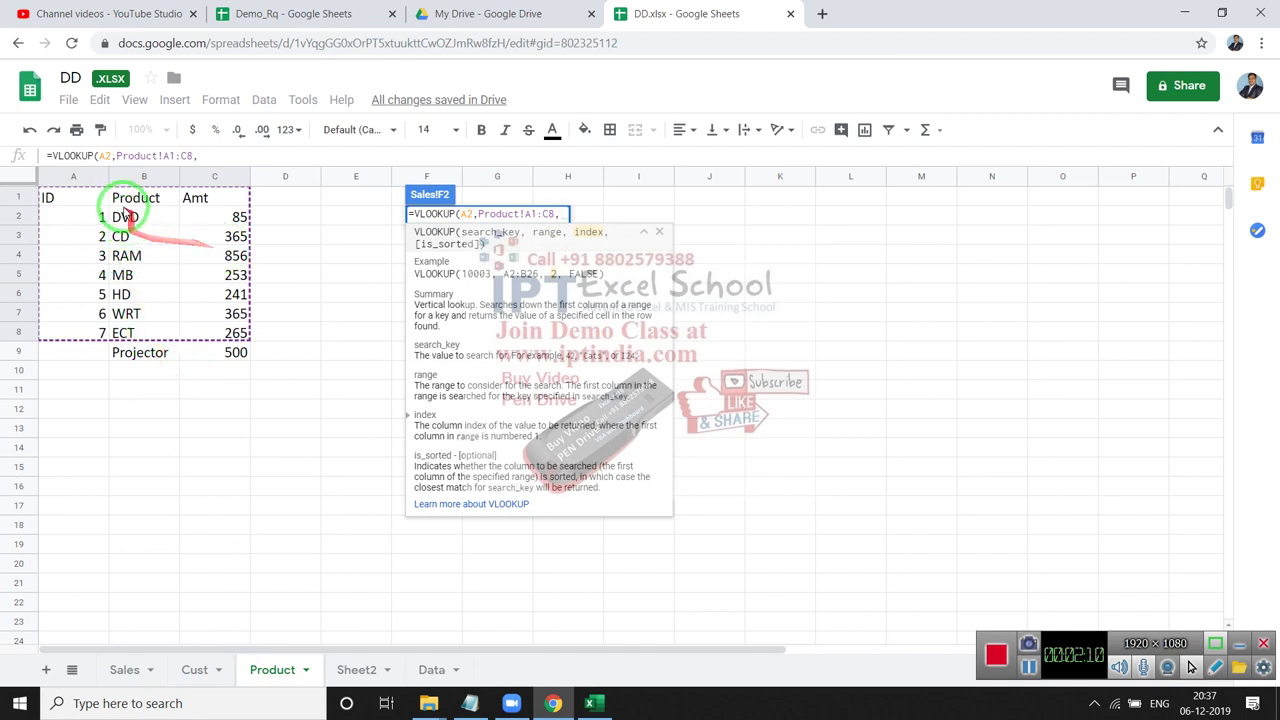
{"action": "type", "text": "3"}
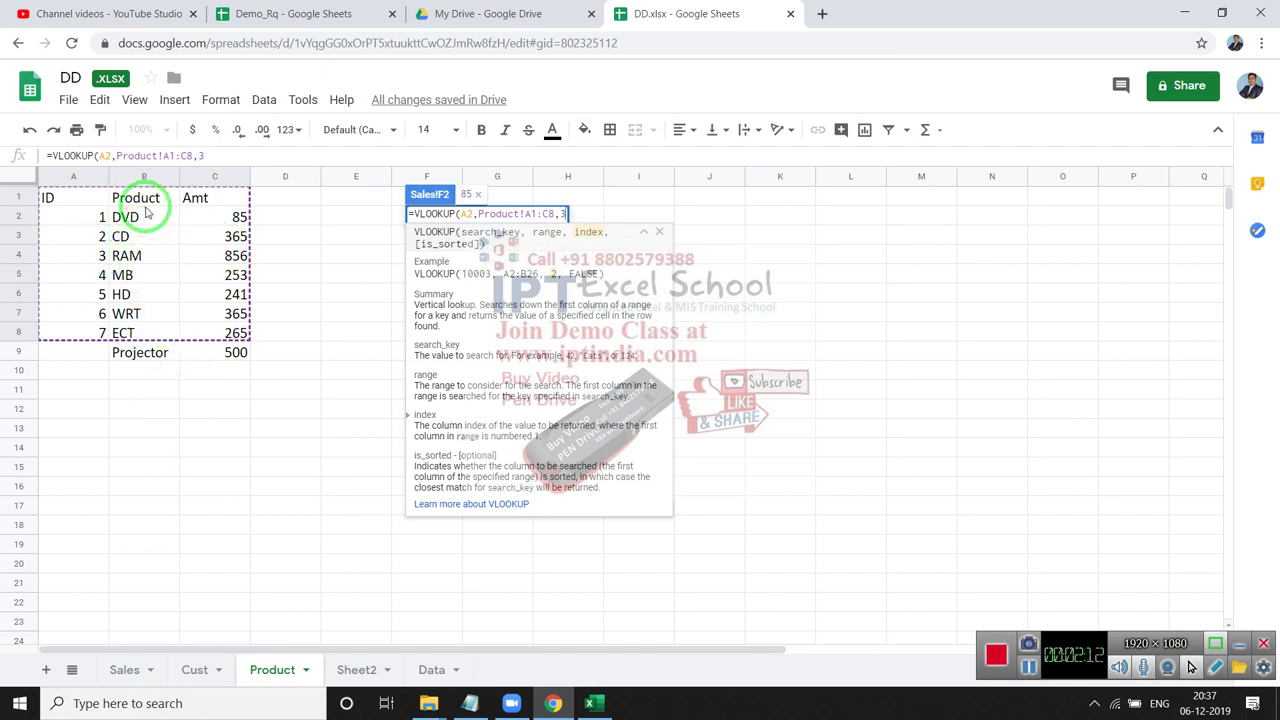
{"action": "type", "text": ","}
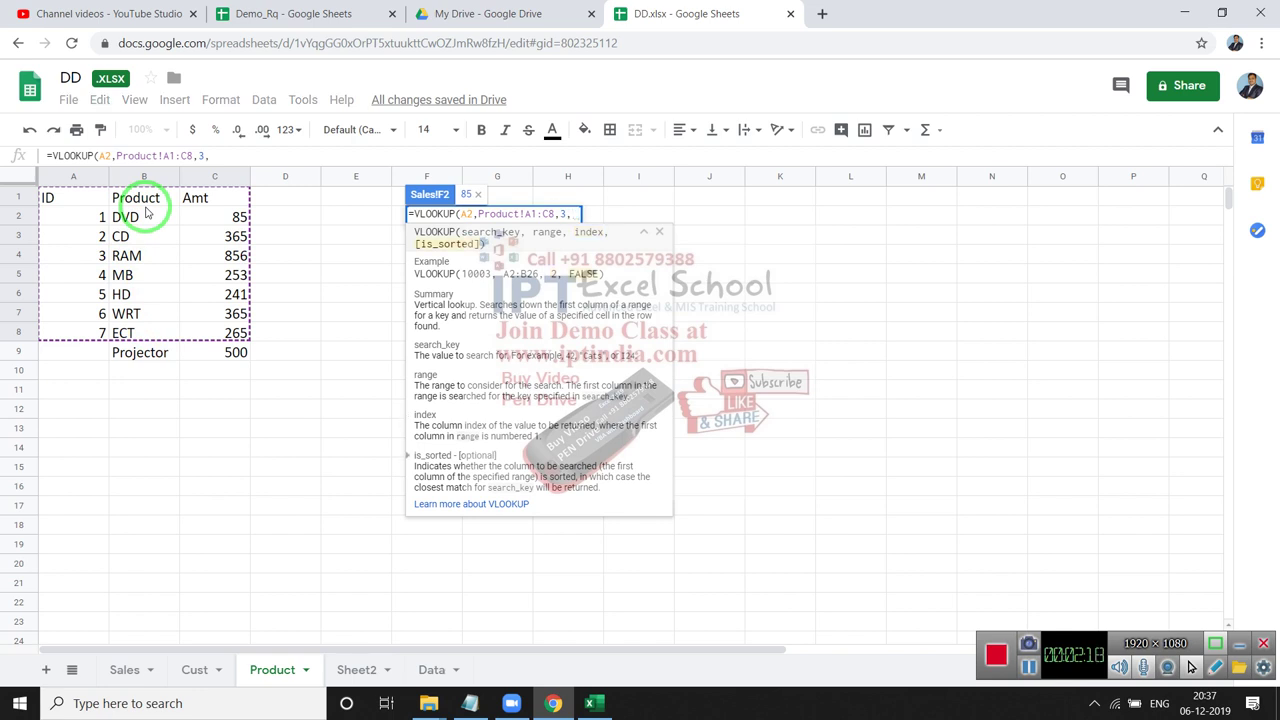
{"action": "key", "text": "Return"}
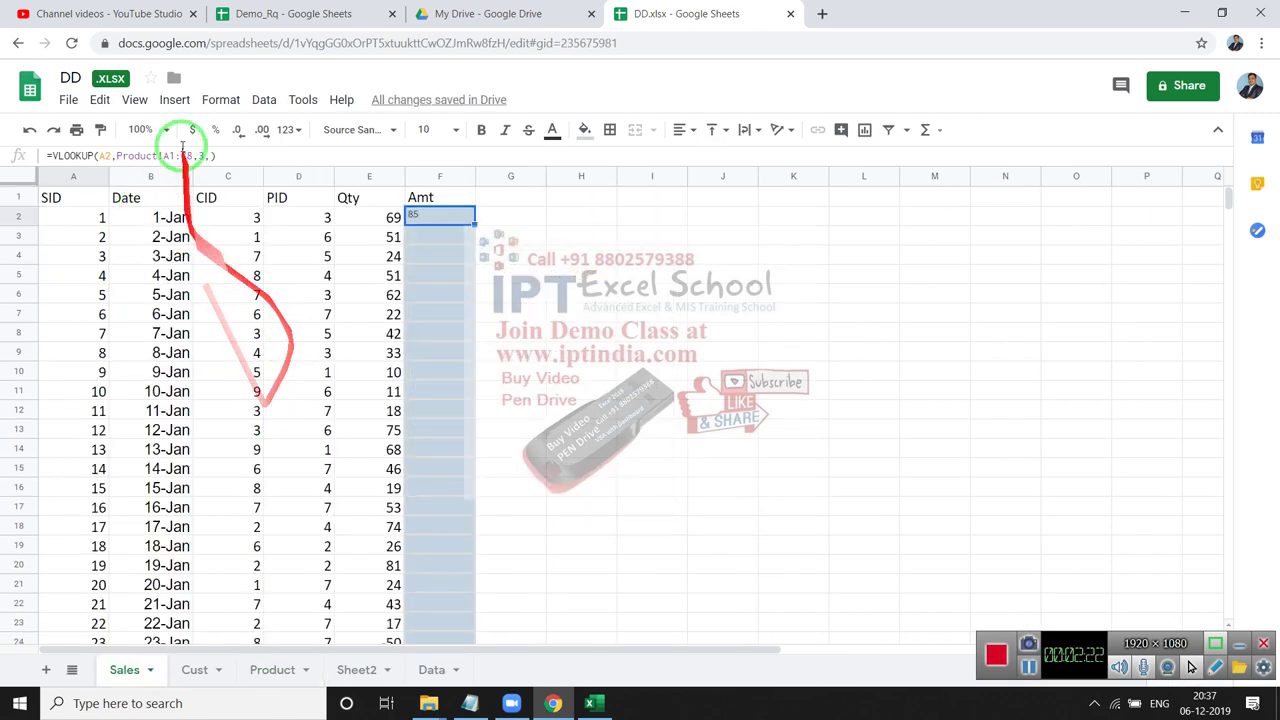
Step: Add 'fasle' as the final argument of F2's VLOOKUP
{"action": "left_click", "coordinate": [218, 156]}
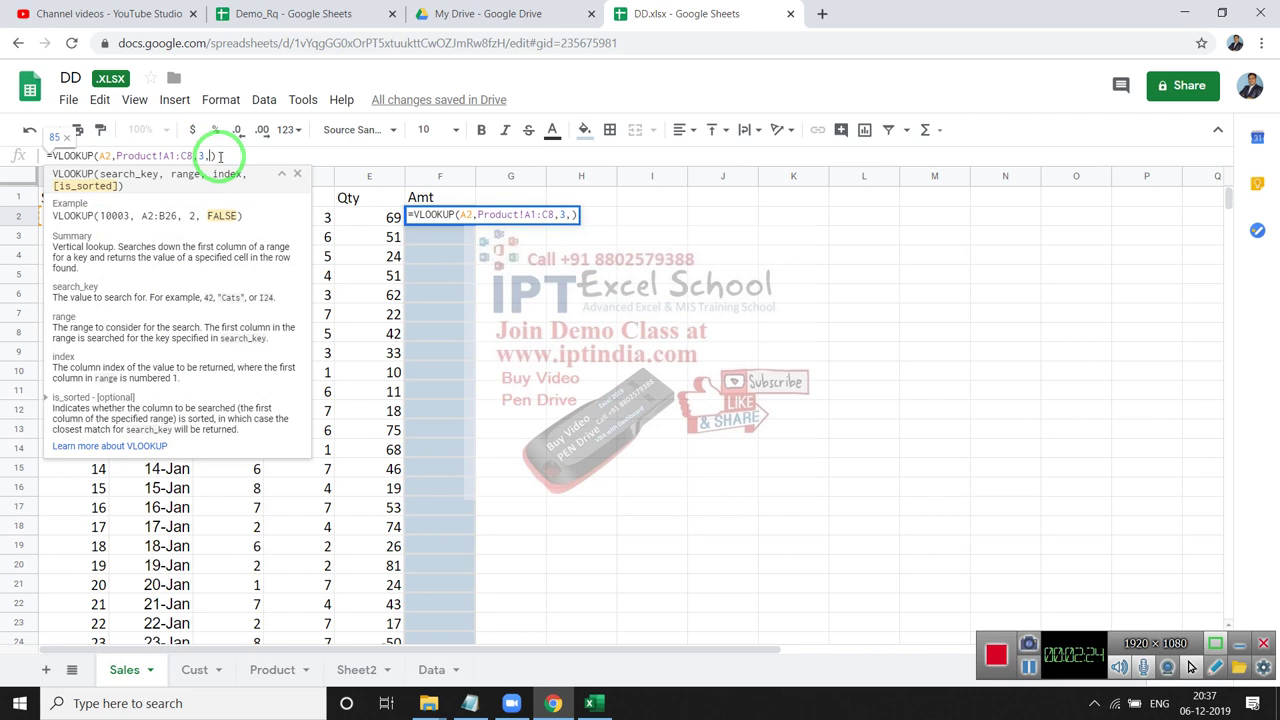
{"action": "type", "text": "fasle"}
{"action": "key", "text": "Return"}
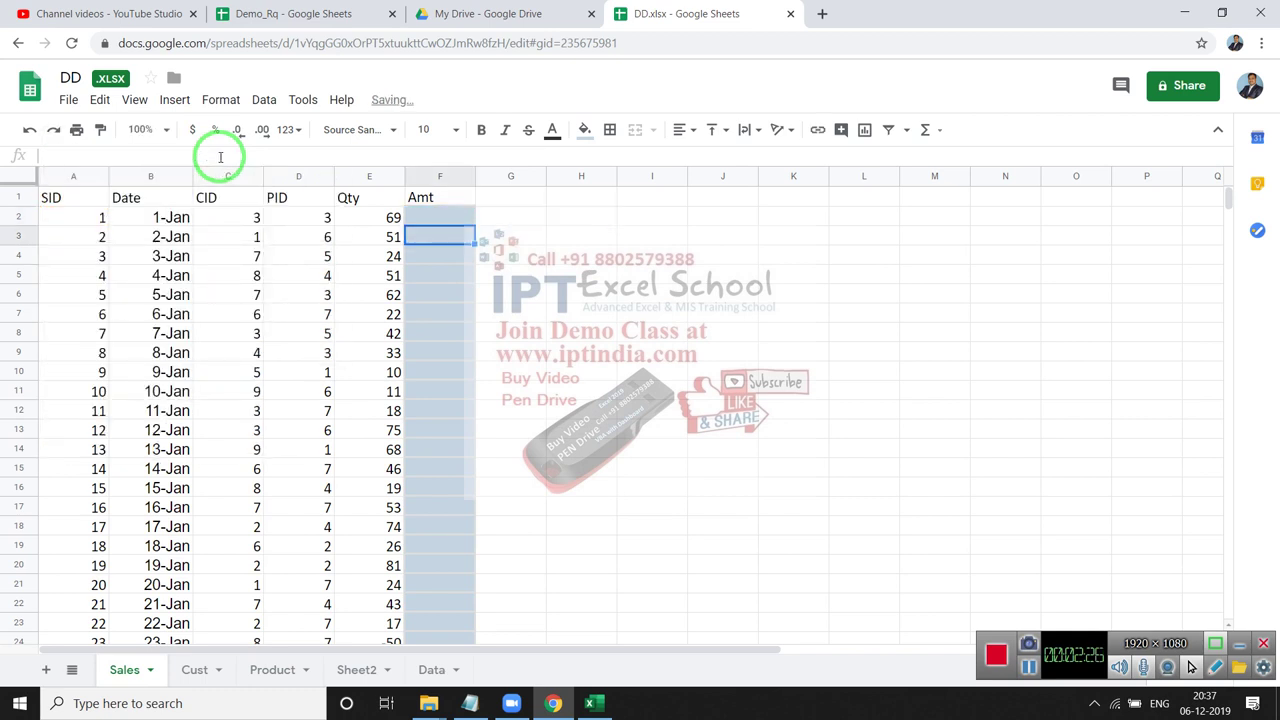
Step: Correct the misspelled last argument of F2's VLOOKUP formula
{"action": "left_click", "coordinate": [416, 218]}
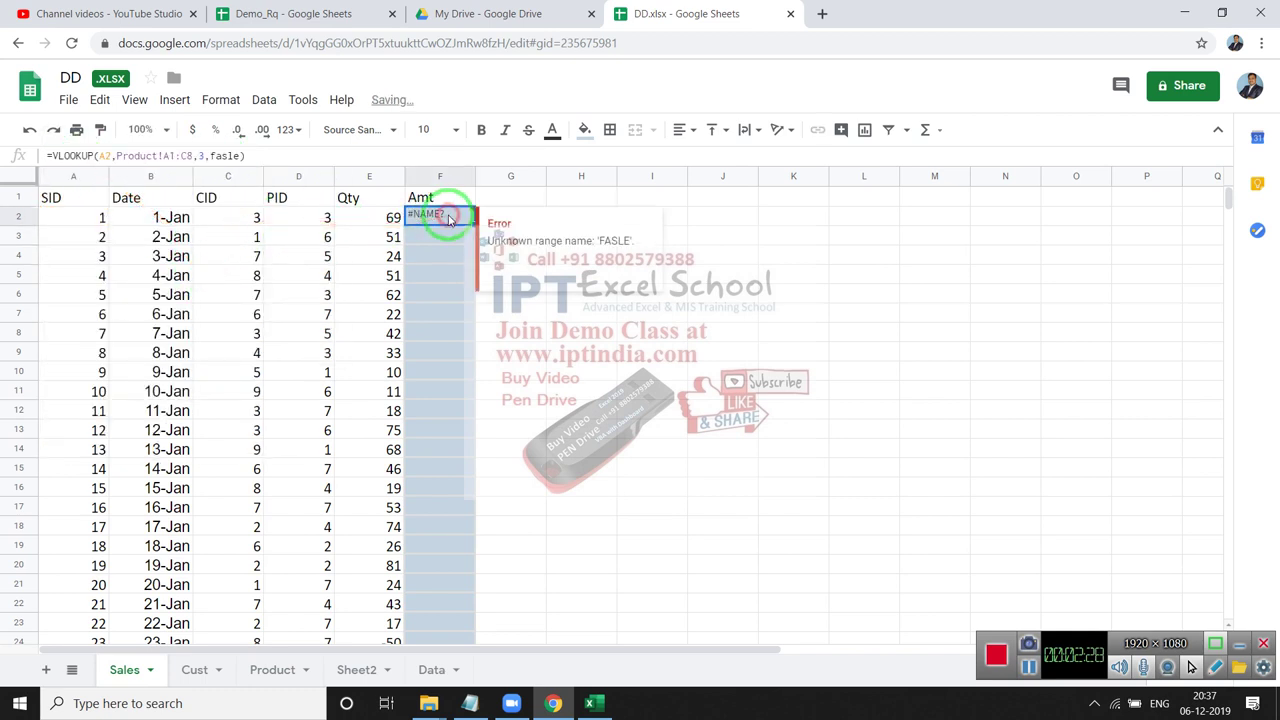
{"action": "left_click", "coordinate": [237, 157]}
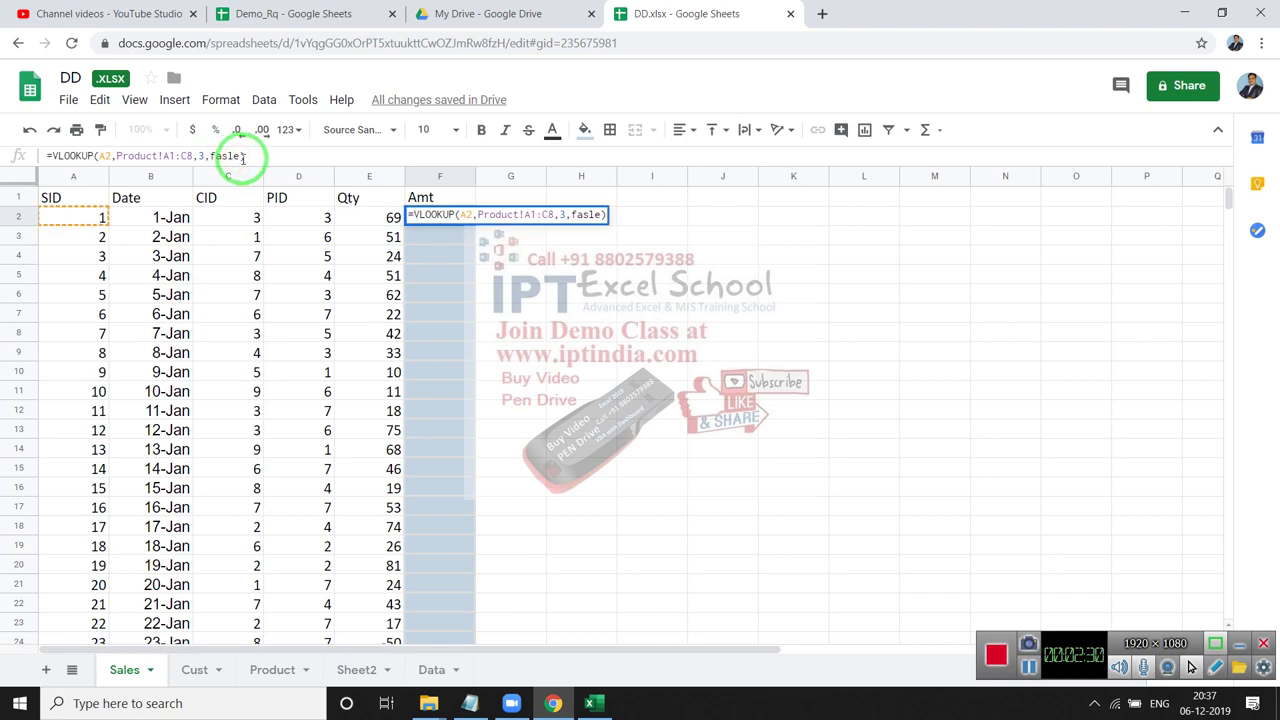
{"action": "left_click_drag", "start_coordinate": [244, 156], "coordinate": [229, 156]}
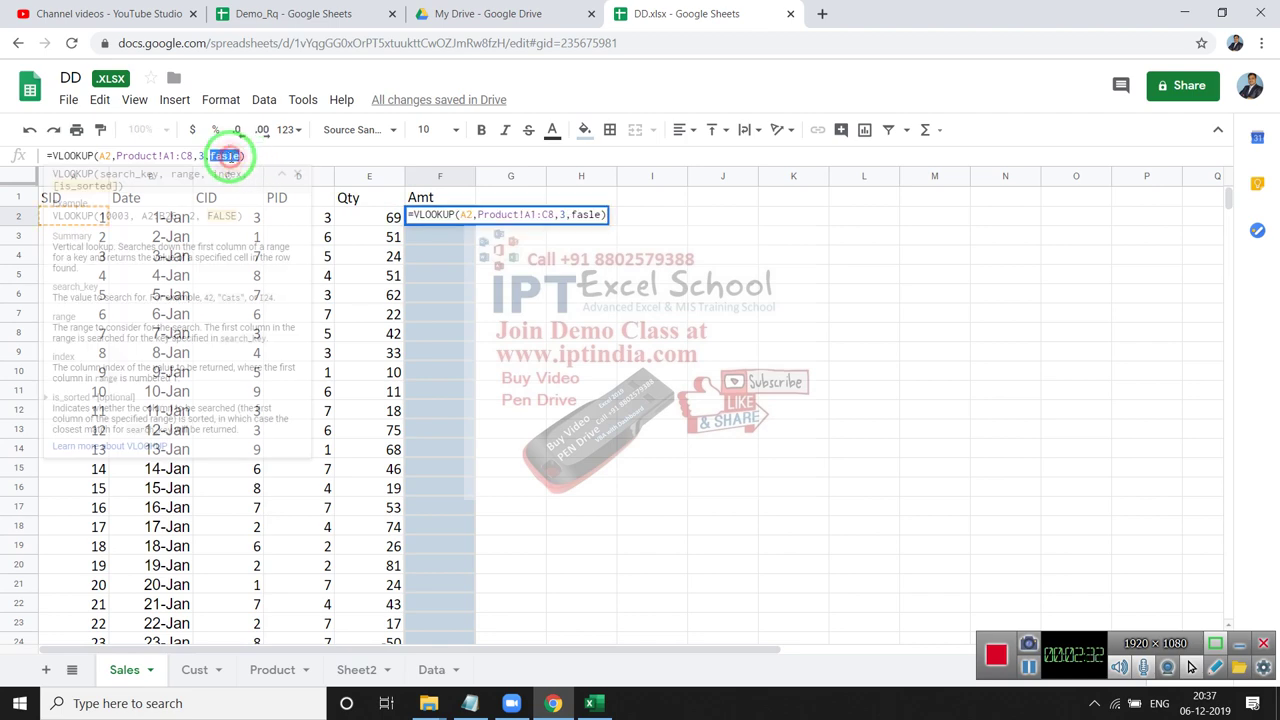
{"action": "type", "text": "lse)"}
{"action": "key", "text": "Return"}
{"action": "key", "text": "Up"}
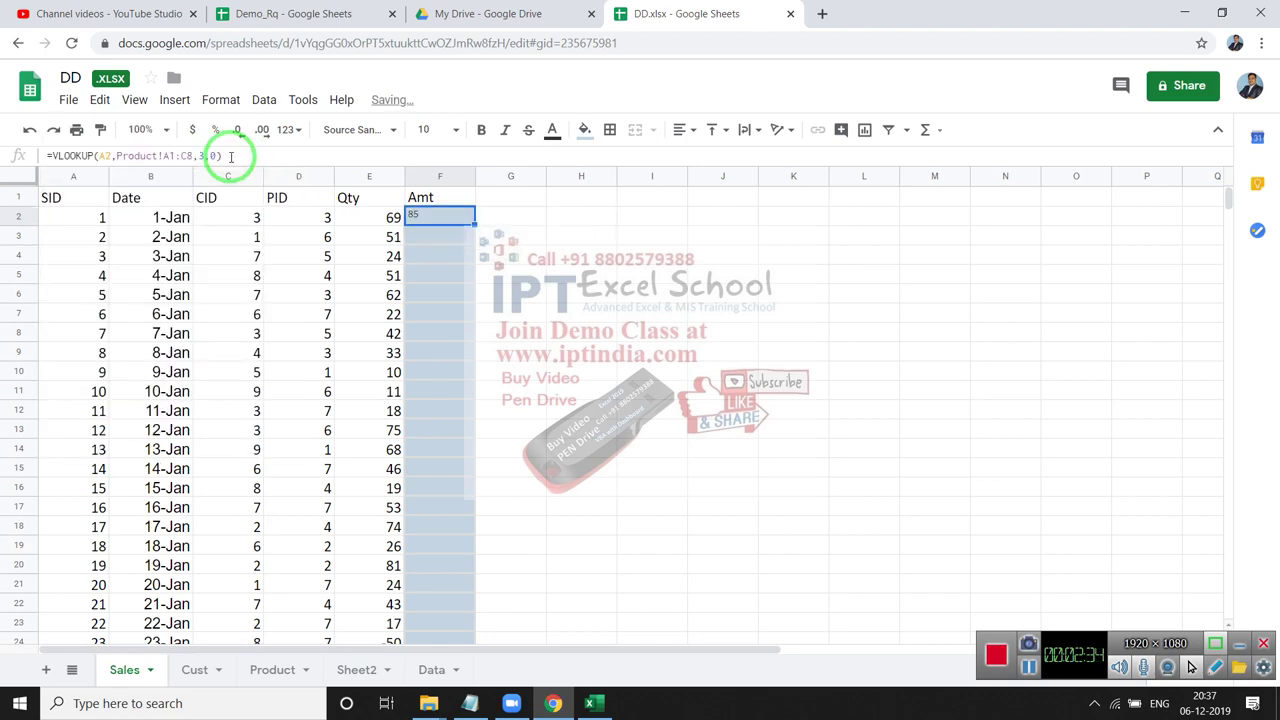
Step: Copy F2's VLOOKUP formula down the Amt column
{"action": "left_click", "coordinate": [212, 157]}
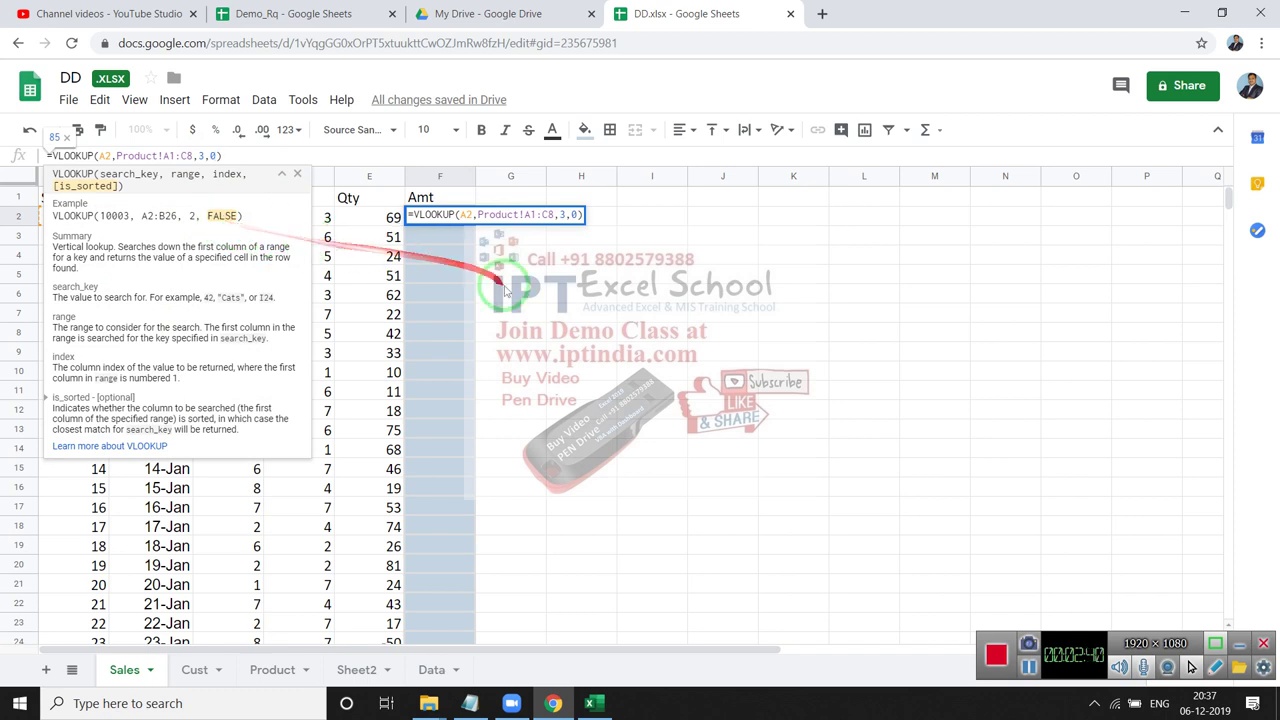
{"action": "key", "text": "Escape"}
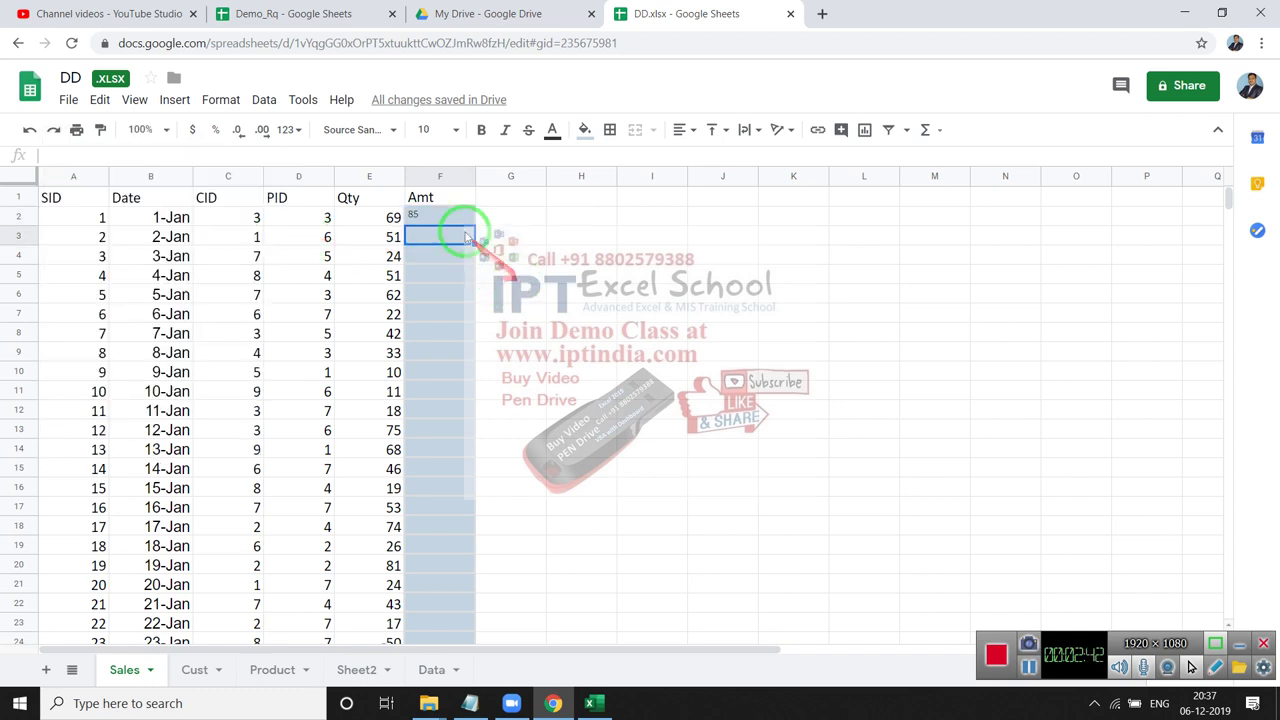
{"action": "double_click", "coordinate": [475, 222]}
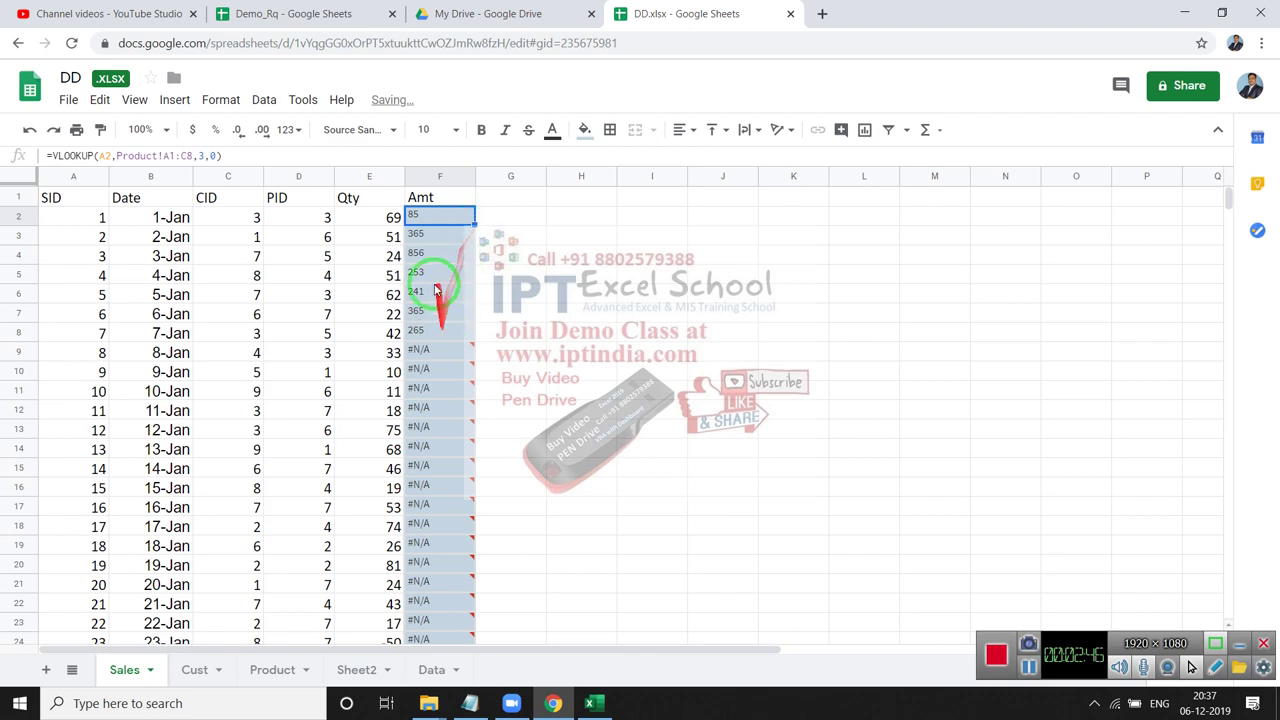
Step: Make F2's lookup range absolute as Product!$A$1:$C$8
{"action": "left_click", "coordinate": [164, 156]}
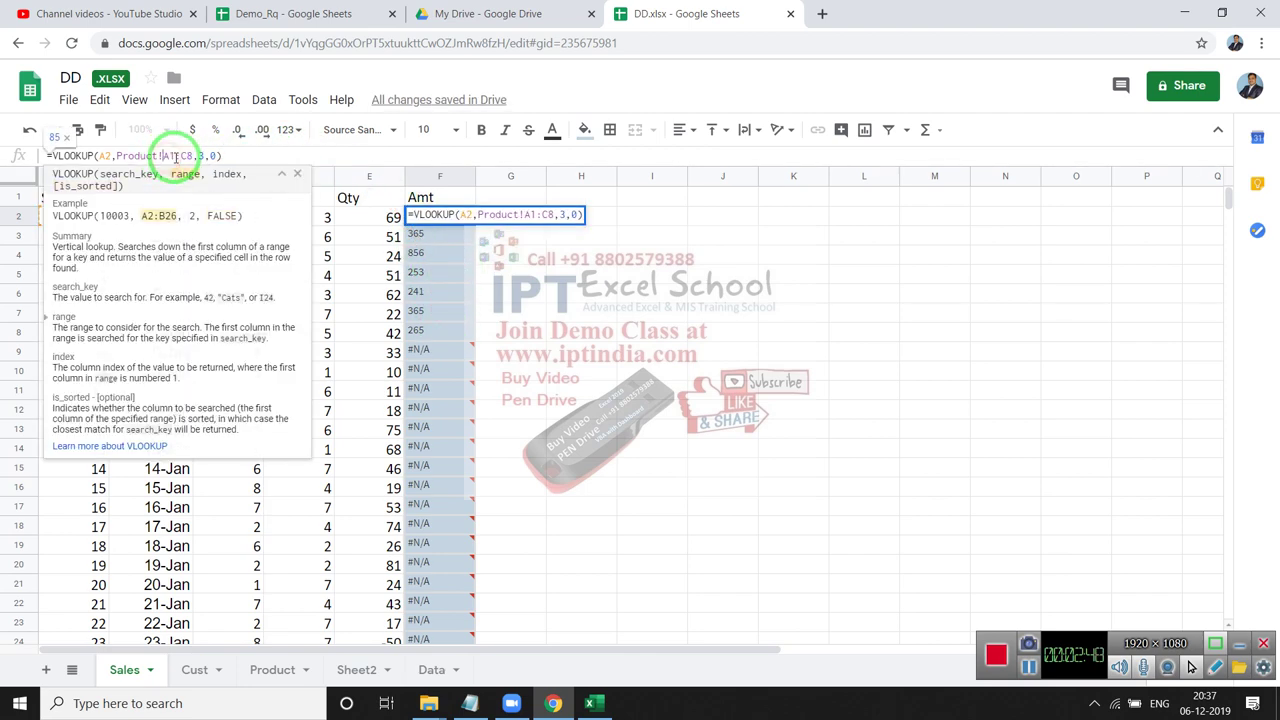
{"action": "key", "text": "F4"}
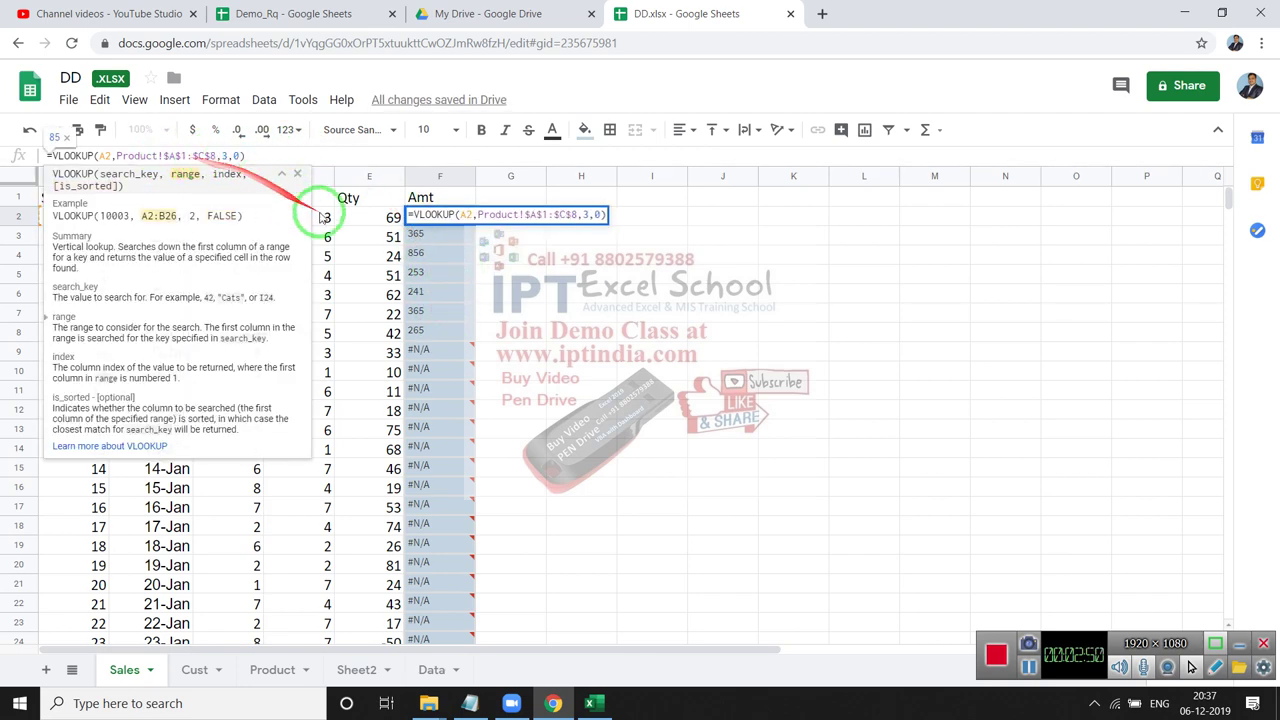
{"action": "key", "text": "Return"}
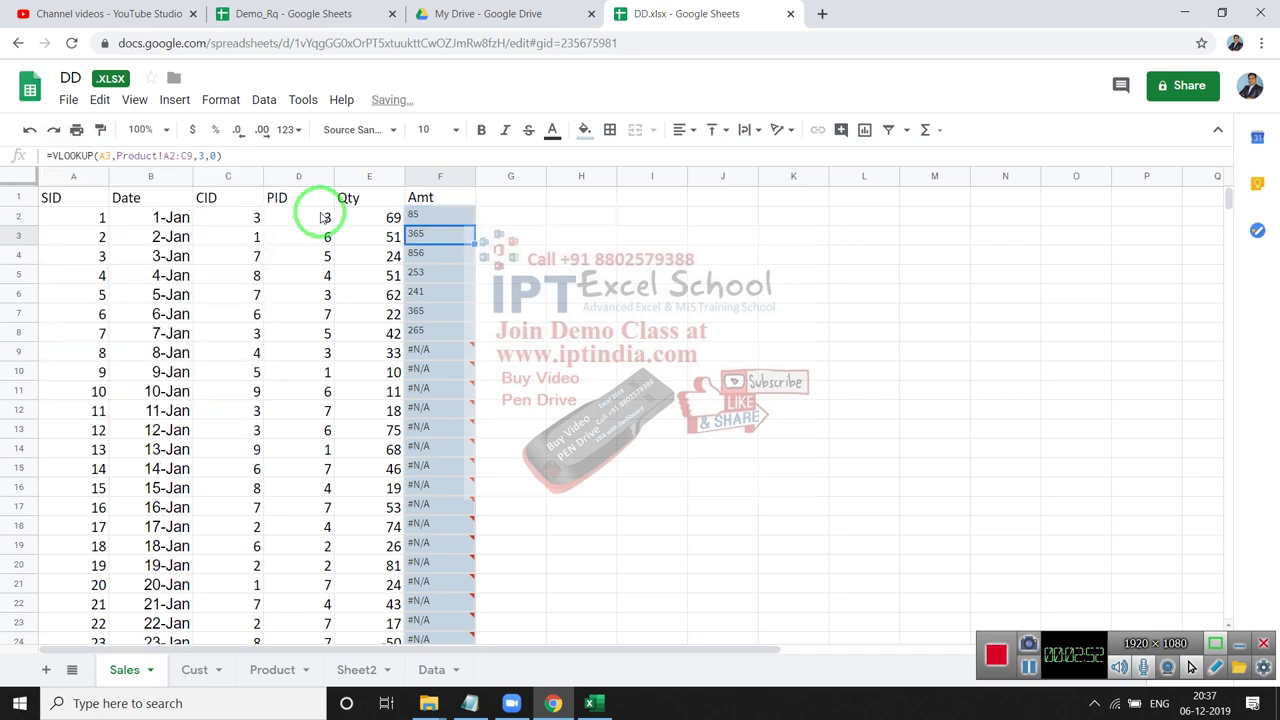
{"action": "key", "text": "Up"}
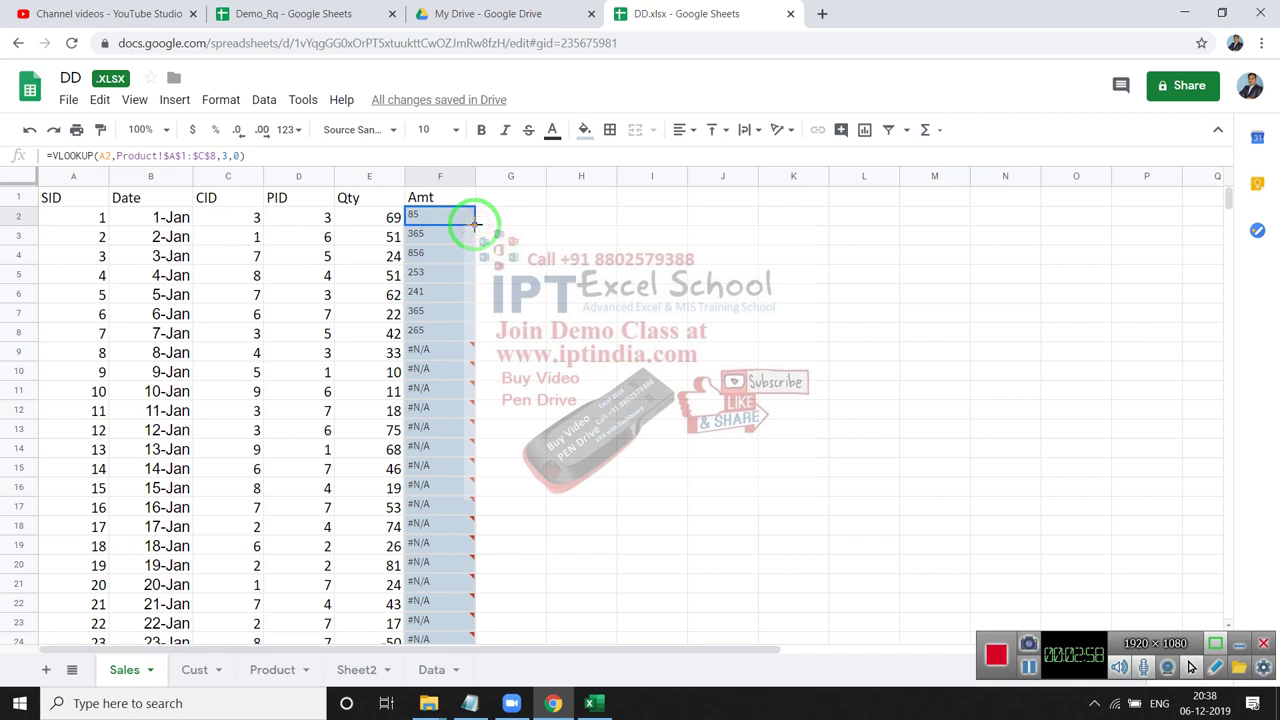
Step: Extend F2's formula down to row 9 and inspect its cell references
{"action": "left_click_drag", "start_coordinate": [474, 222], "coordinate": [483, 360]}
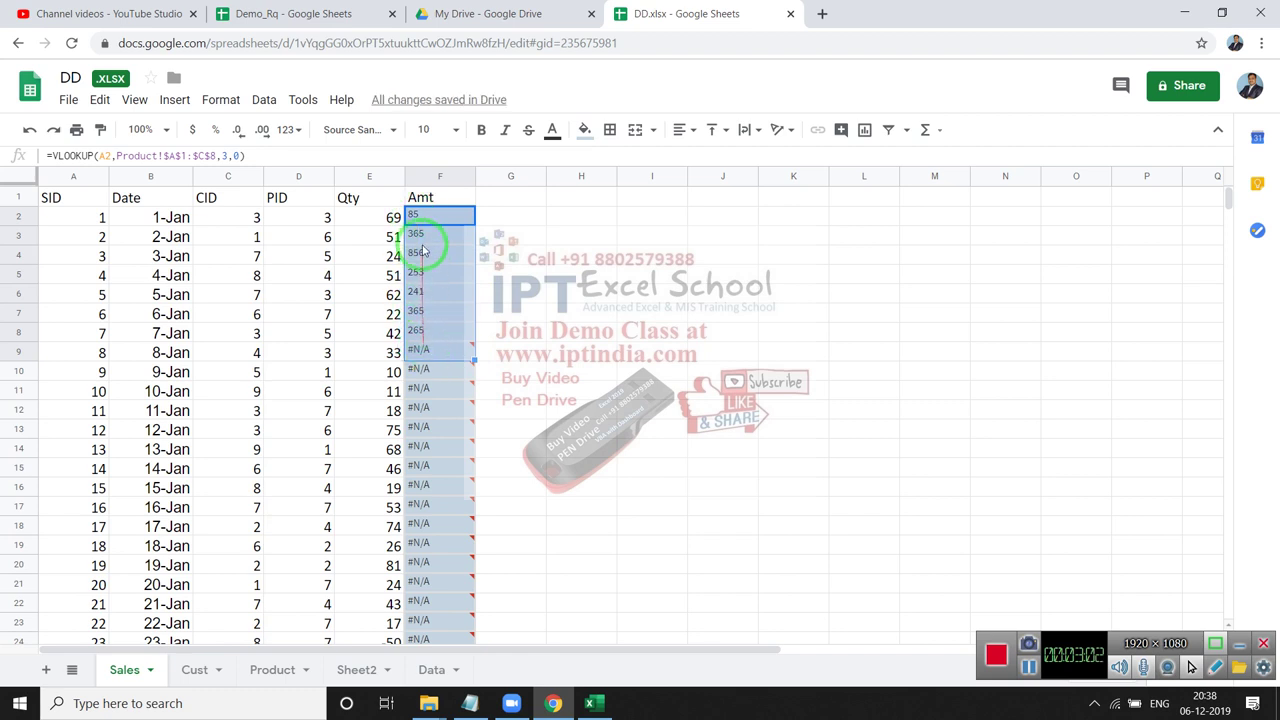
{"action": "double_click", "coordinate": [422, 214]}
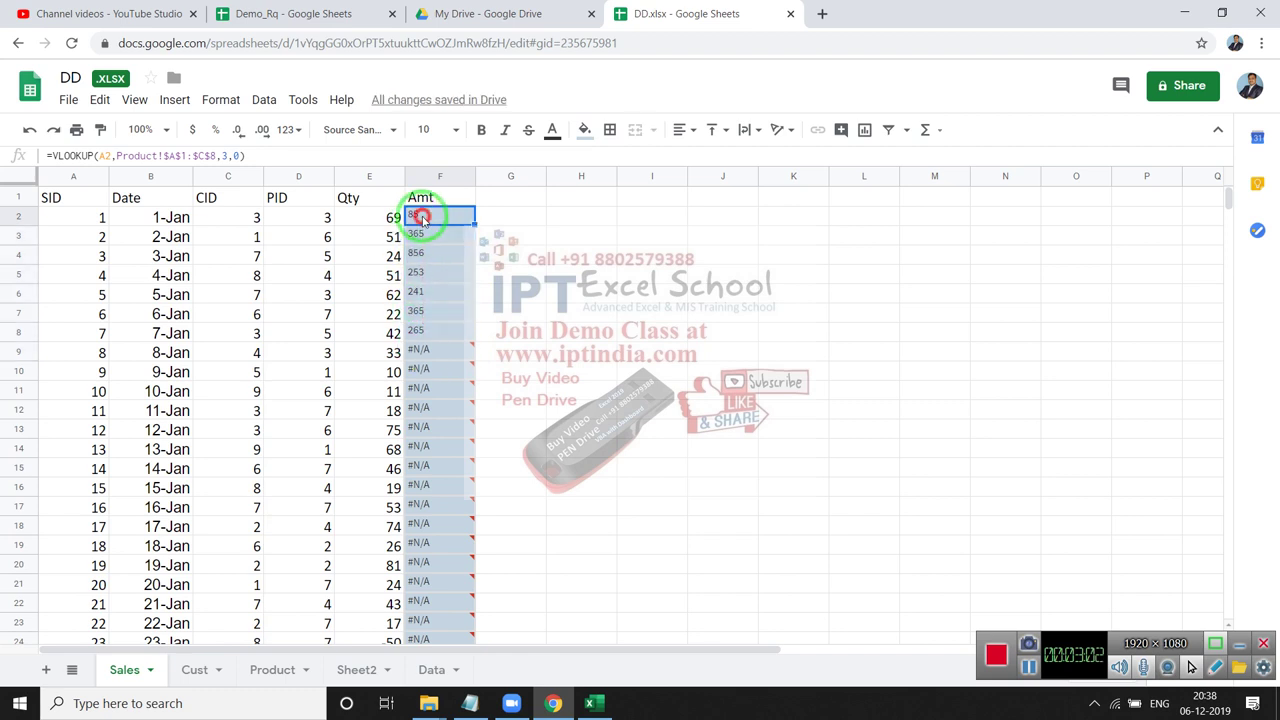
{"action": "left_click", "coordinate": [70, 218]}
{"action": "left_click_drag", "start_coordinate": [140, 229], "coordinate": [150, 237]}
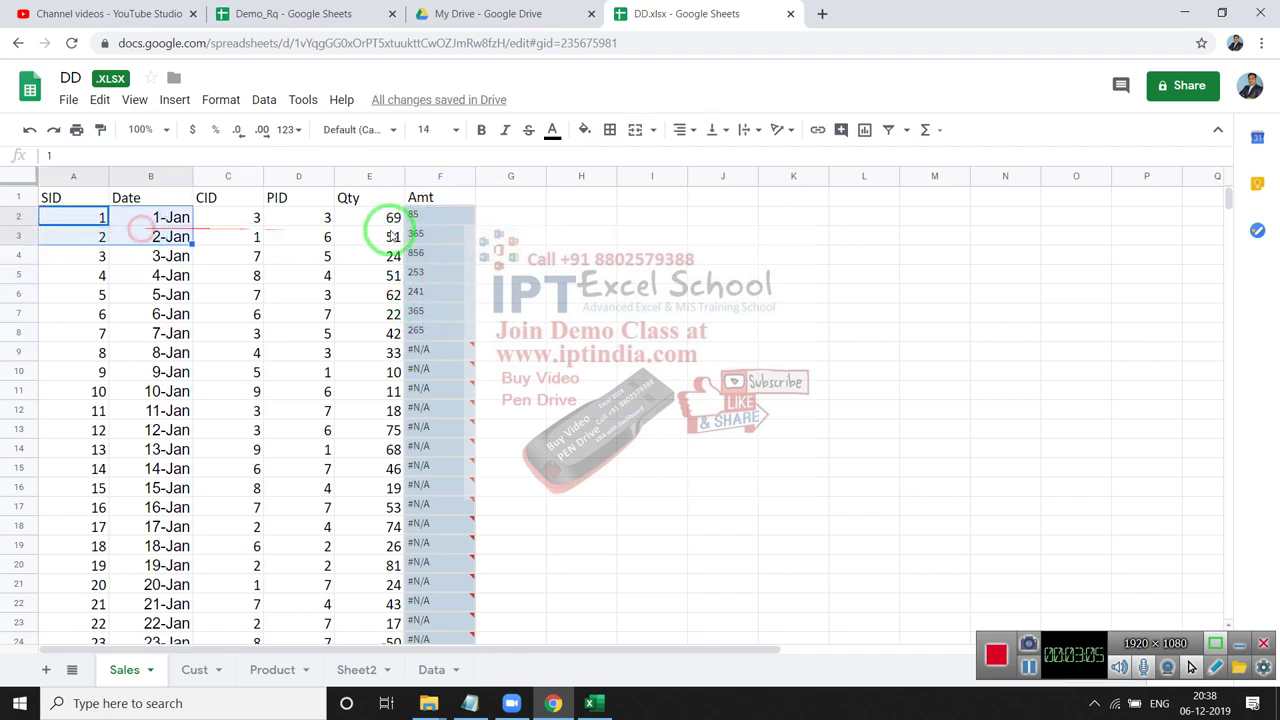
{"action": "left_click", "coordinate": [440, 214]}
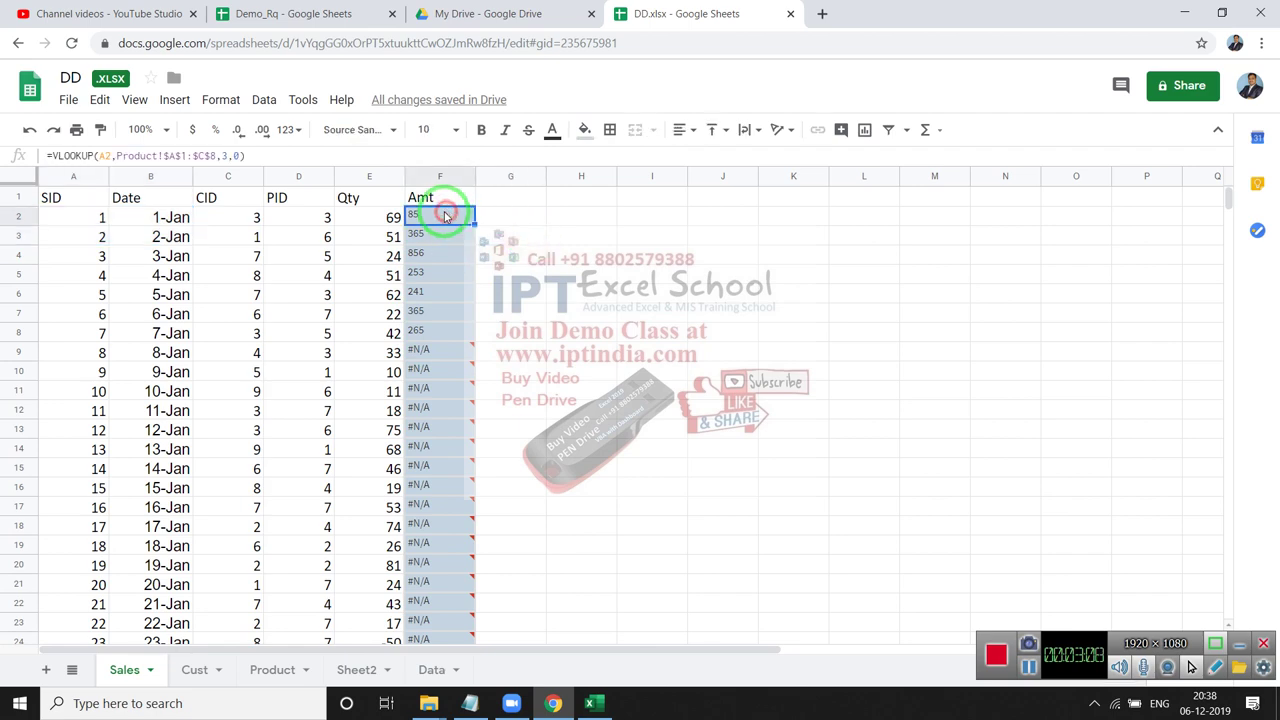
{"action": "left_click", "coordinate": [108, 157]}
Step: Change F2's lookup value from A2 to D2
{"action": "mouse_move", "coordinate": [157, 177]}
{"action": "left_mouse_down"}
{"action": "mouse_move", "coordinate": [428, 285]}
{"action": "mouse_move", "coordinate": [220, 182]}
{"action": "left_mouse_up"}
{"action": "key", "text": "Escape"}
{"action": "left_click", "coordinate": [106, 157]}
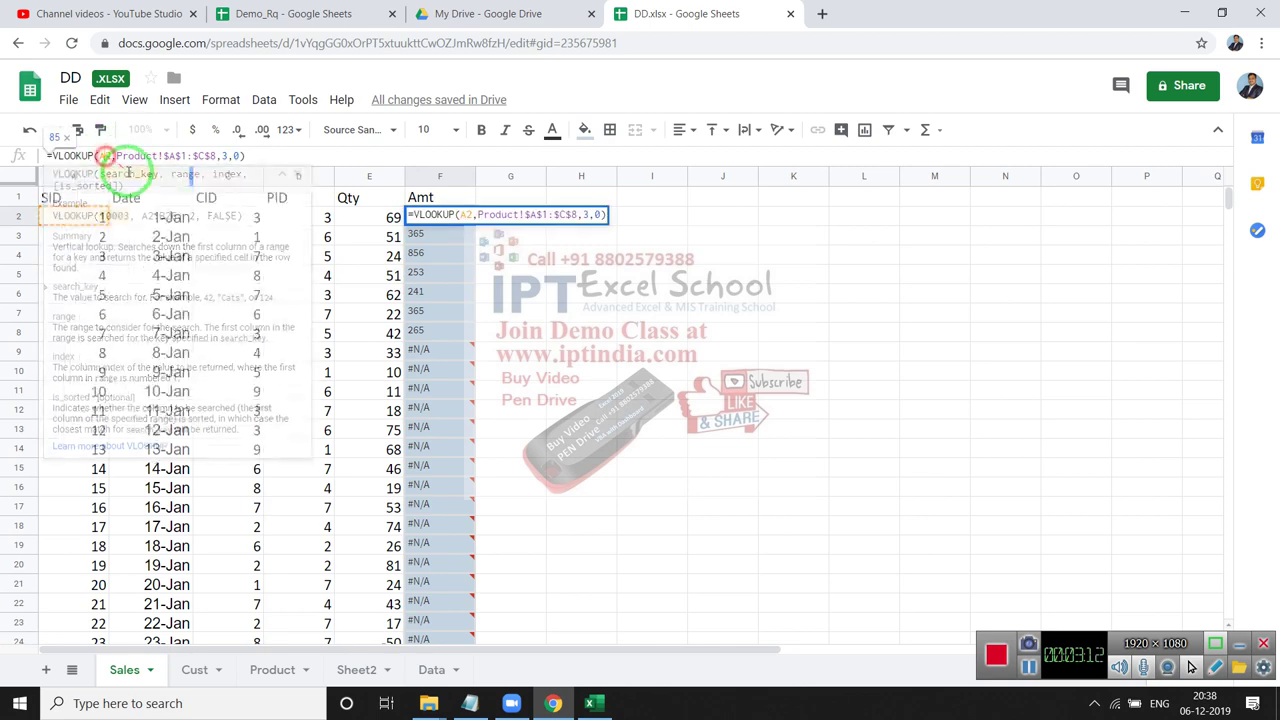
{"action": "key", "text": "BackSpace"}
{"action": "key", "text": "Return"}
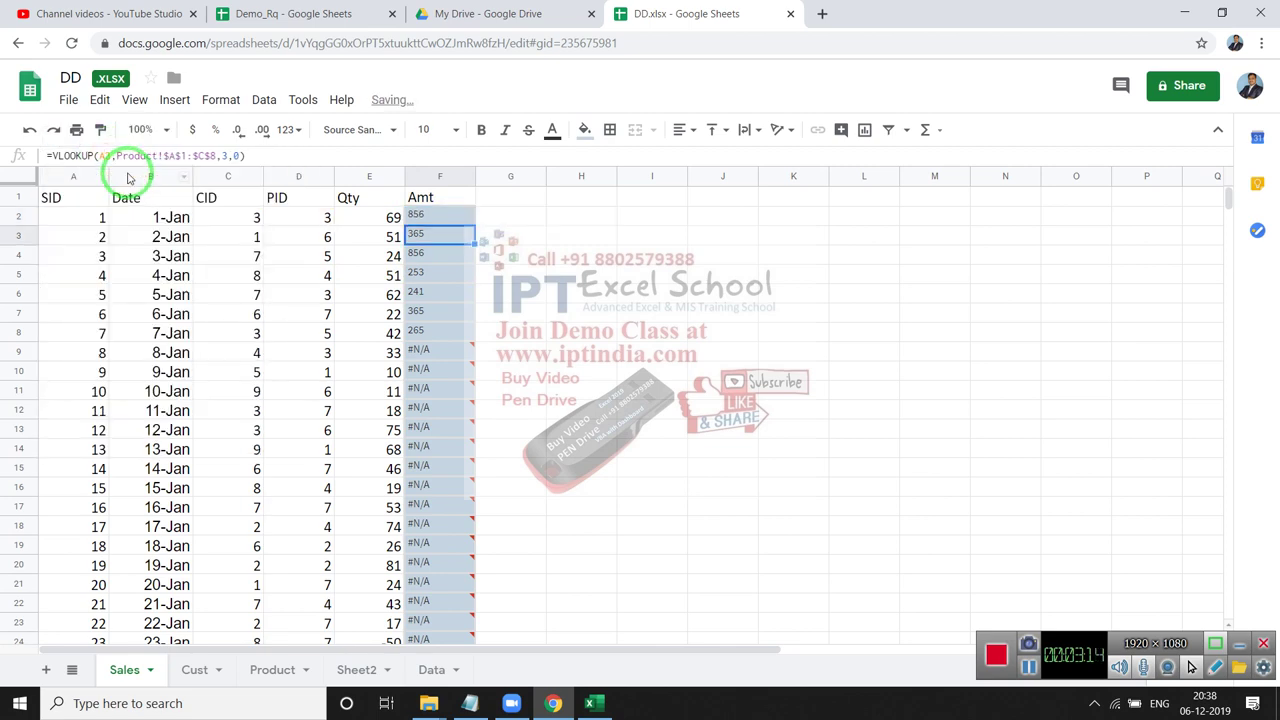
Step: Check the formulas in F2, F3 and F4
{"action": "mouse_move", "coordinate": [20, 180]}
{"action": "left_mouse_down"}
{"action": "mouse_move", "coordinate": [345, 300]}
{"action": "mouse_move", "coordinate": [467, 207]}
{"action": "left_mouse_up"}
{"action": "left_click", "coordinate": [467, 210]}
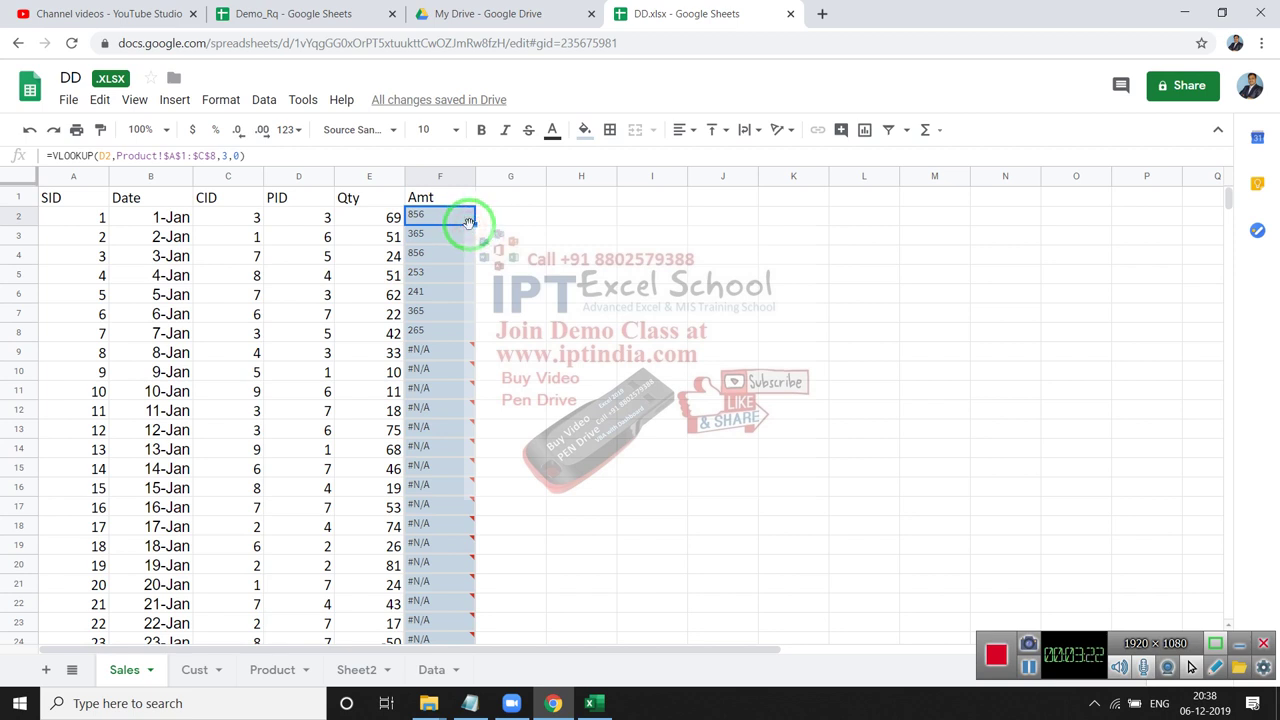
{"action": "left_click", "coordinate": [460, 238]}
{"action": "left_click", "coordinate": [457, 253]}
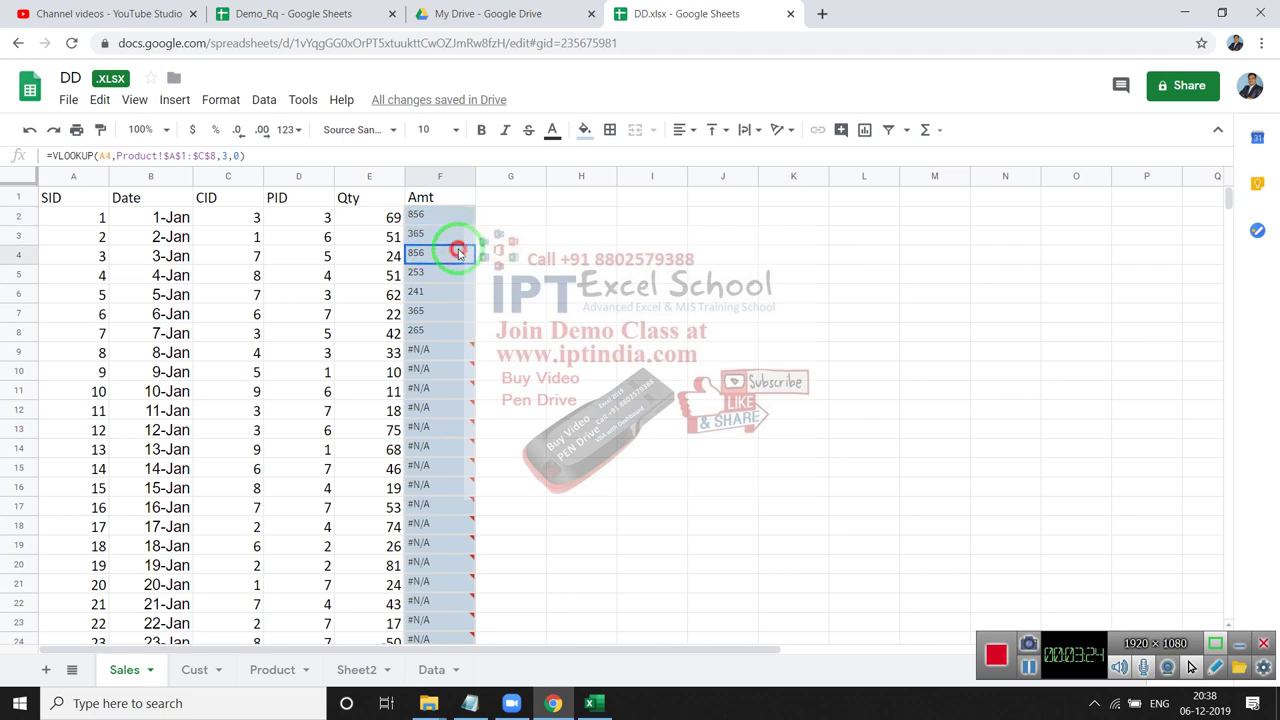
{"action": "left_click", "coordinate": [455, 218]}
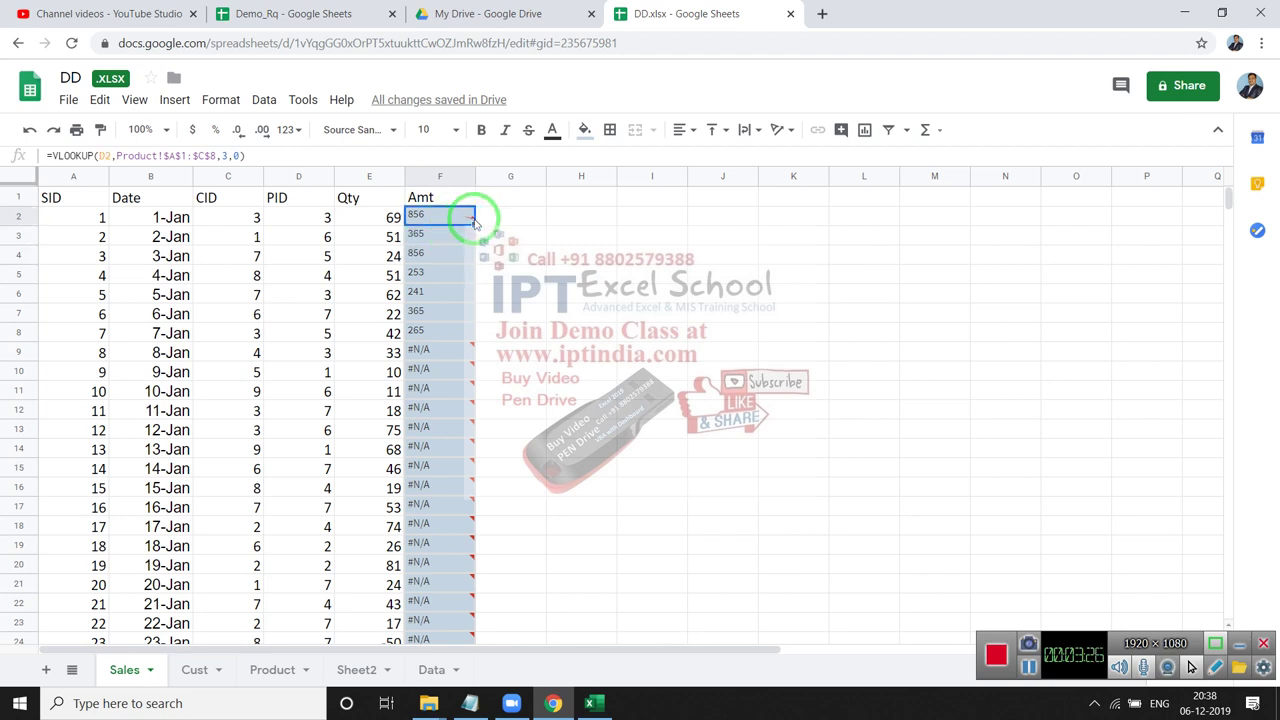
Step: Fill F2's D2-based VLOOKUP down the entire Amt column
{"action": "left_click_drag", "start_coordinate": [474, 225], "coordinate": [485, 362]}
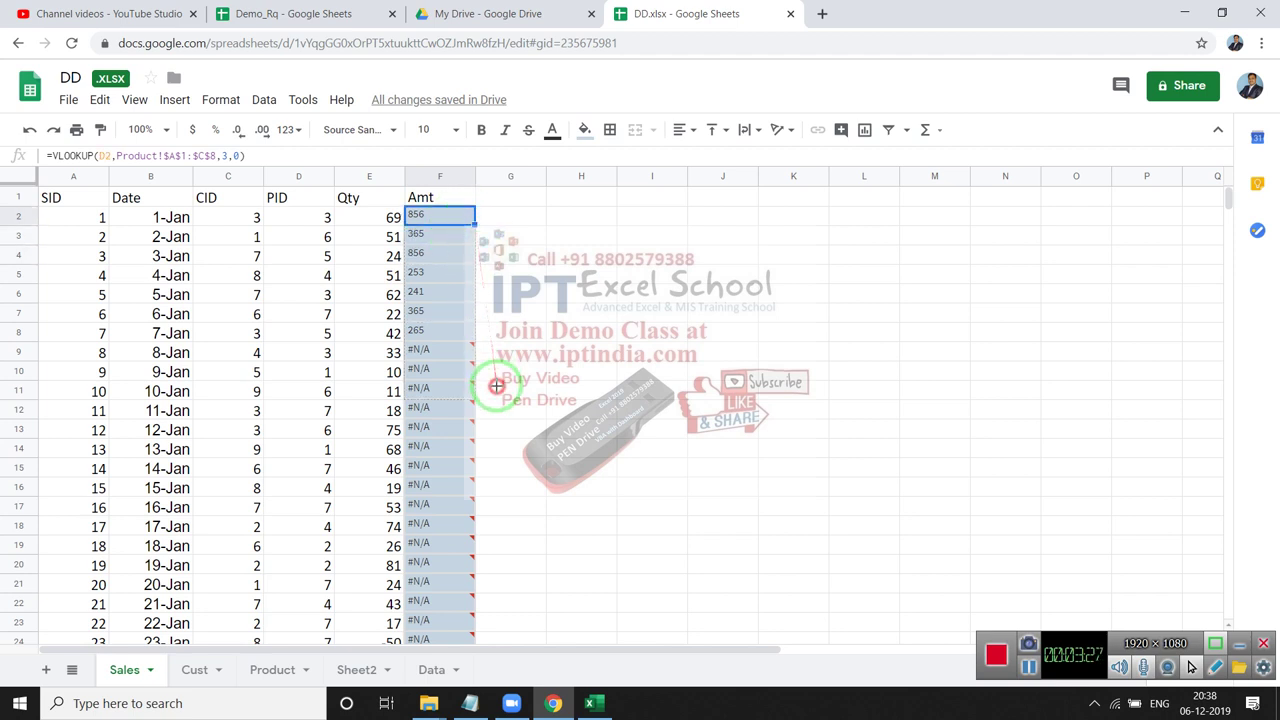
{"action": "left_click", "coordinate": [445, 217]}
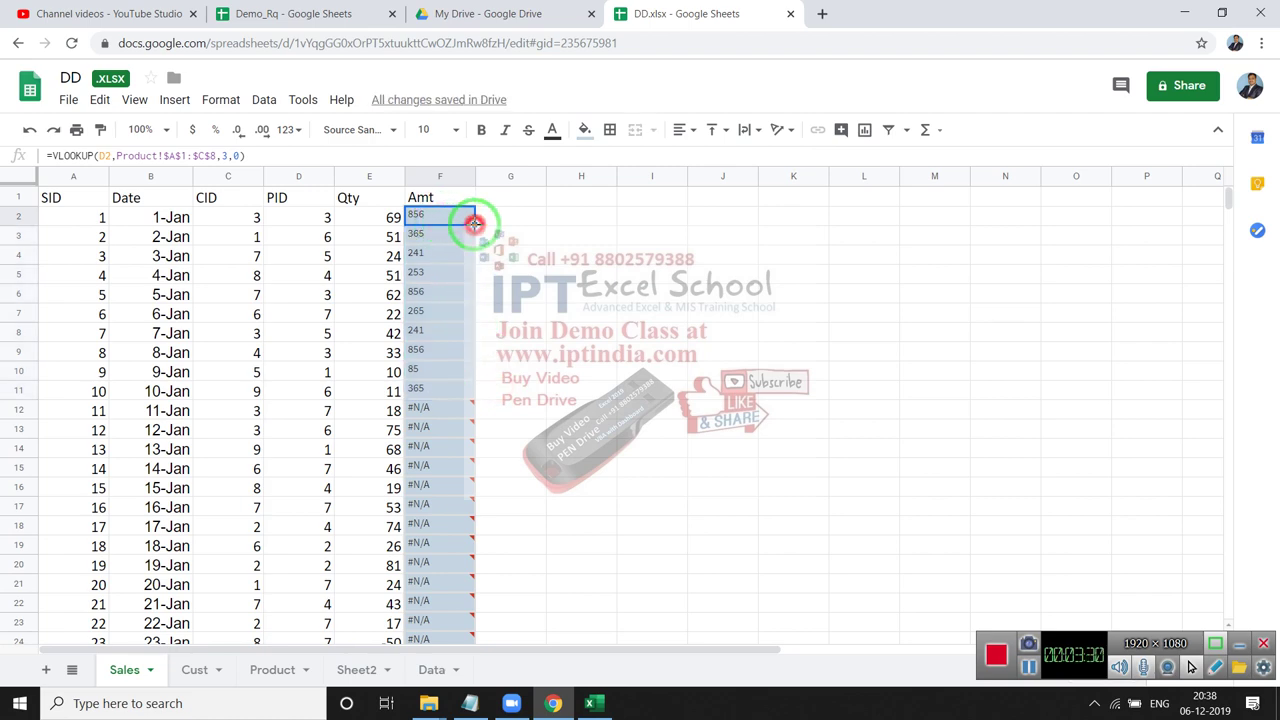
{"action": "left_click", "coordinate": [477, 226]}
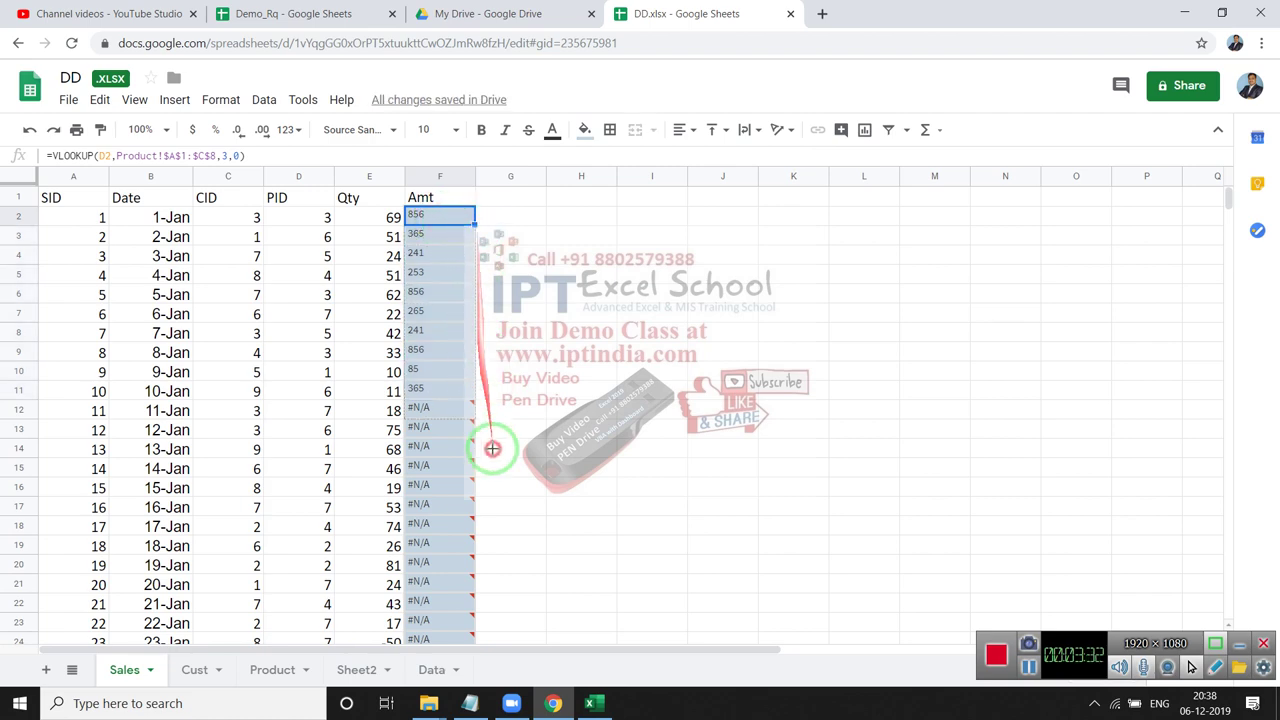
{"action": "mouse_move", "coordinate": [477, 226]}
{"action": "left_mouse_down"}
{"action": "mouse_move", "coordinate": [524, 705]}
{"action": "mouse_move", "coordinate": [550, 706]}
{"action": "left_mouse_up"}
{"action": "mouse_move", "coordinate": [553, 703]}
{"action": "key", "text": "ctrl+BackSpace"}
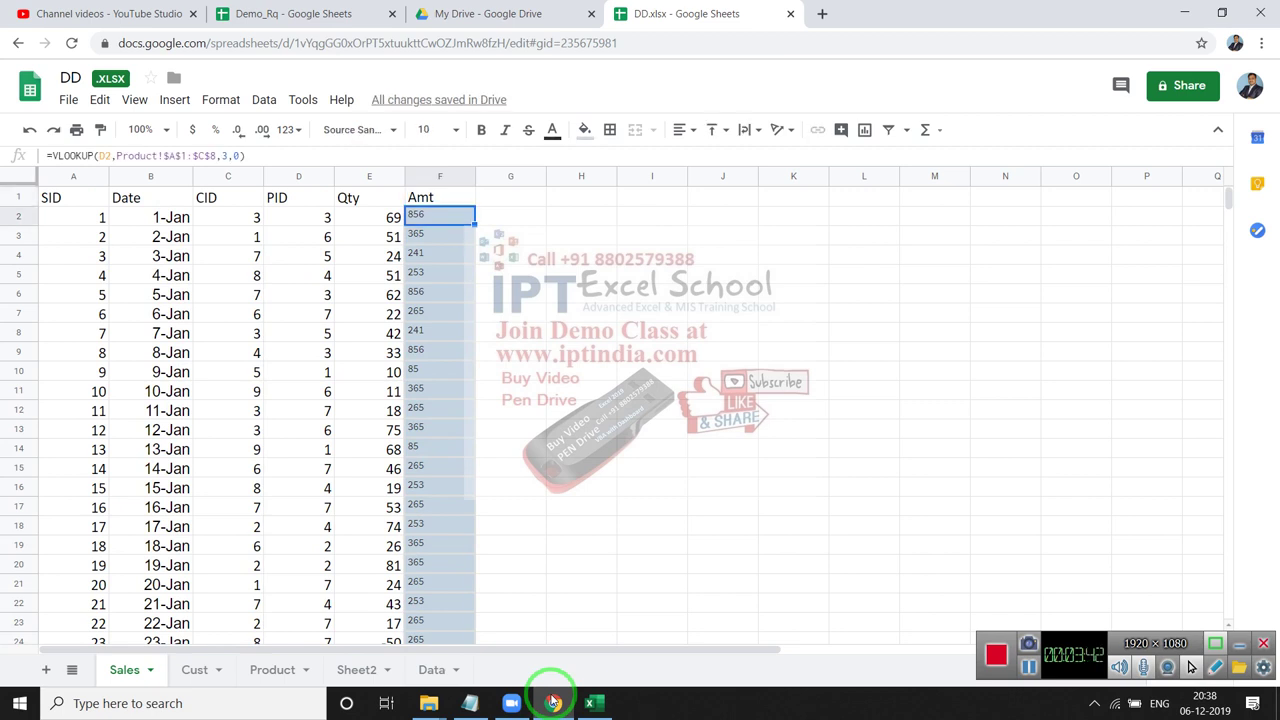
Step: Select empty cells beside the table, then minimise everything to show the desktop
{"action": "left_click", "coordinate": [527, 242]}
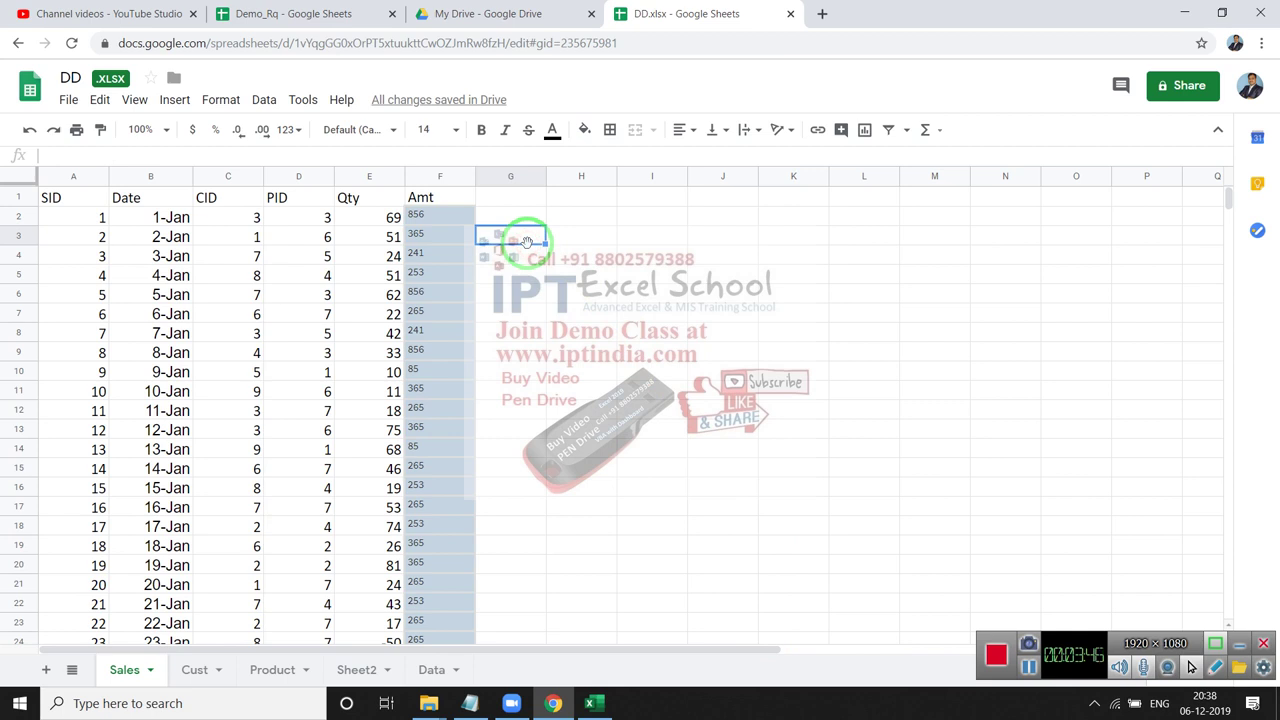
{"action": "left_click", "coordinate": [596, 262]}
{"action": "mouse_move", "coordinate": [596, 262]}
{"action": "left_mouse_down"}
{"action": "mouse_move", "coordinate": [852, 390]}
{"action": "mouse_move", "coordinate": [610, 283]}
{"action": "left_mouse_up"}
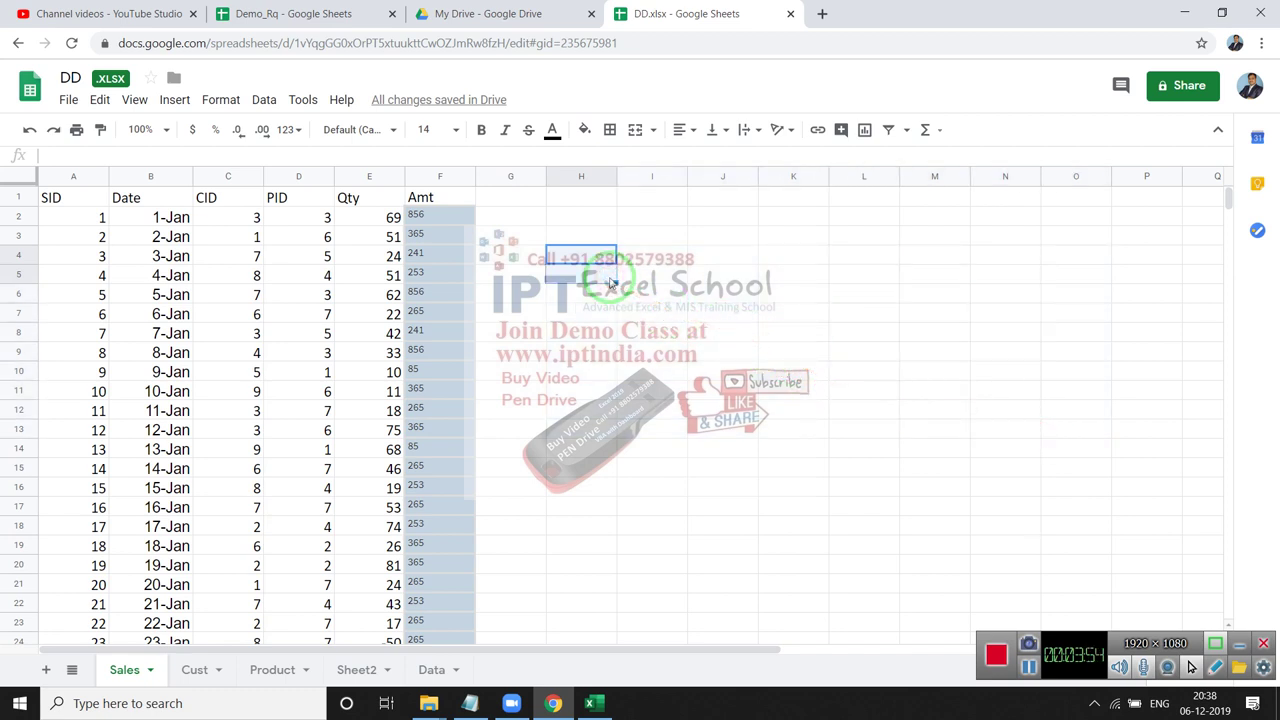
{"action": "key", "text": "super+d"}
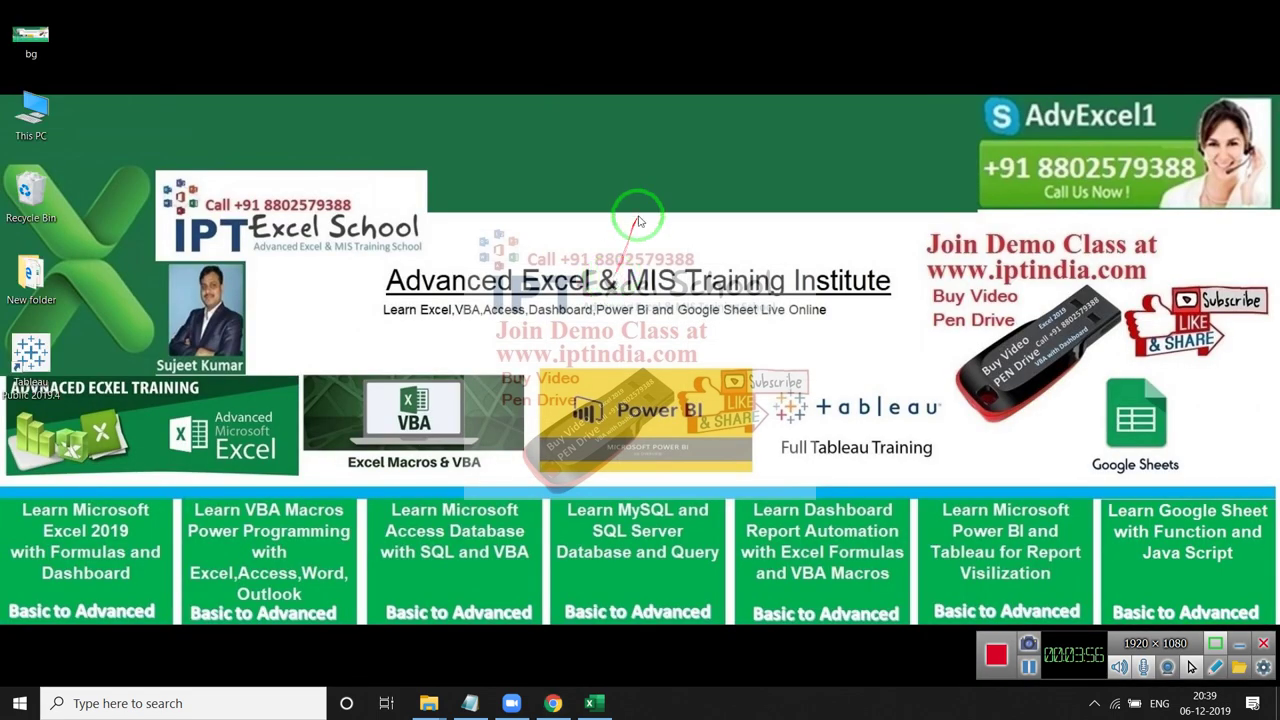
{"action": "right_click", "coordinate": [643, 209]}
{"action": "left_click", "coordinate": [685, 254]}
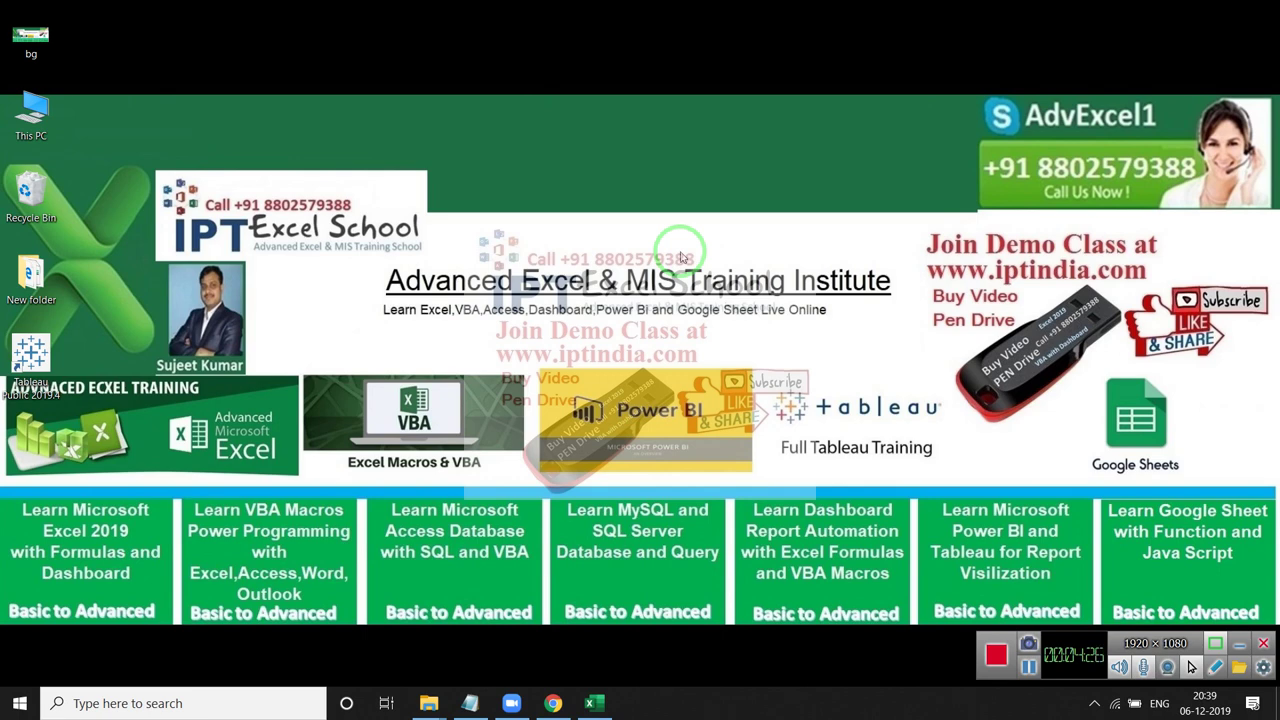
{"action": "left_click", "coordinate": [1231, 185]}
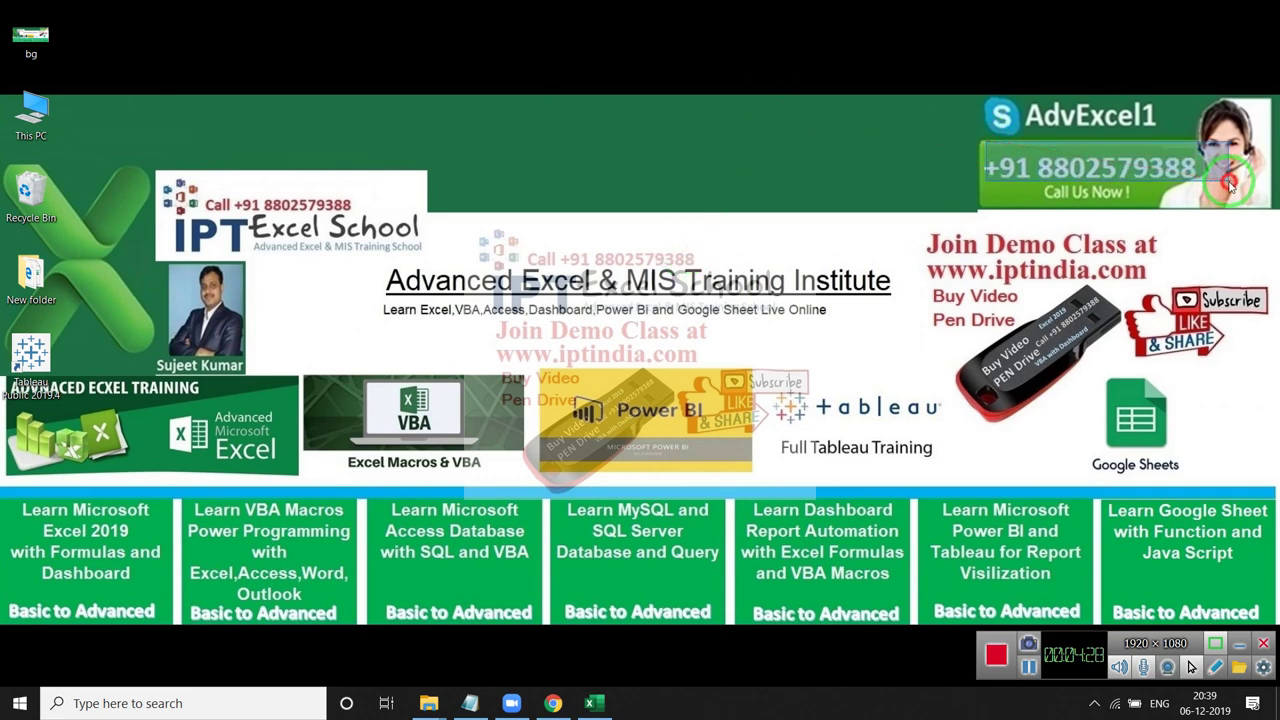